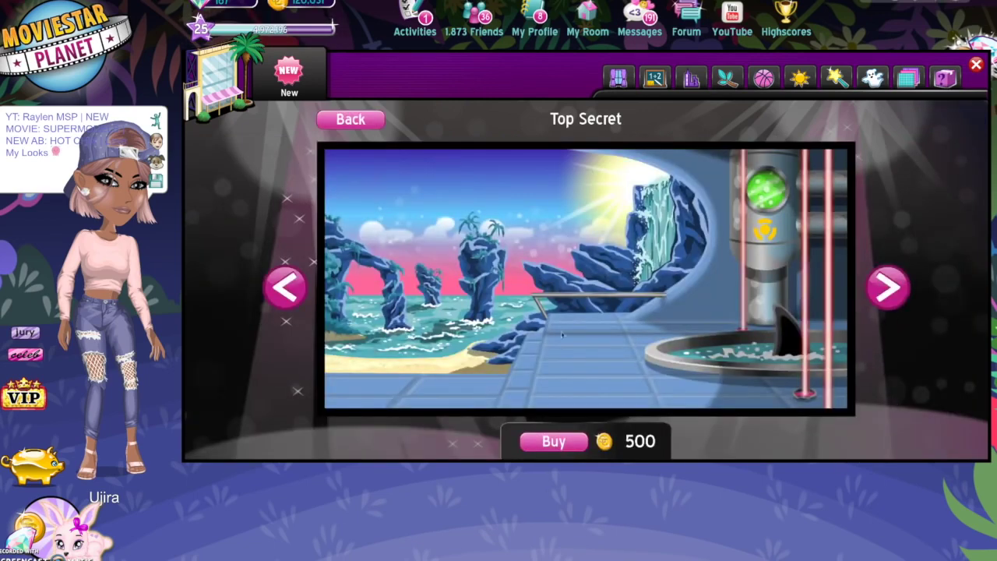
Browse the shop's backgrounds back to page 20, view the Festival Nights background full size, and close the shop.
left_click(366, 120)
left_click(912, 116)
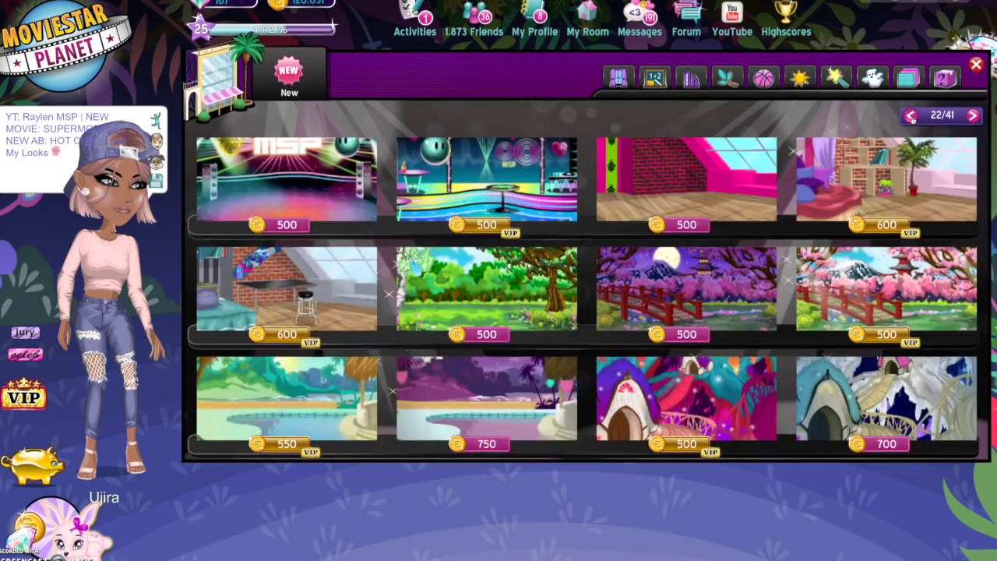
left_click(912, 116)
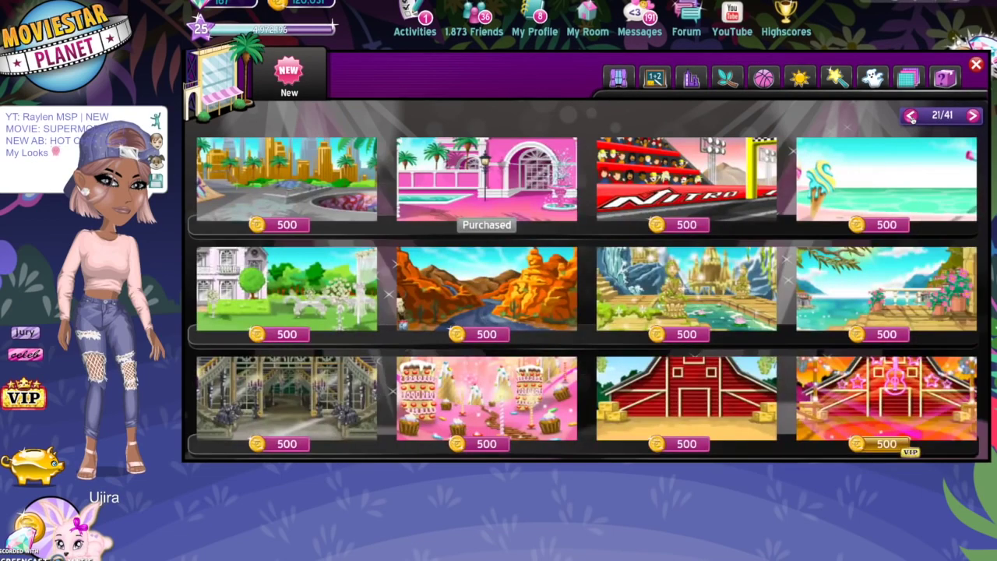
left_click(912, 115)
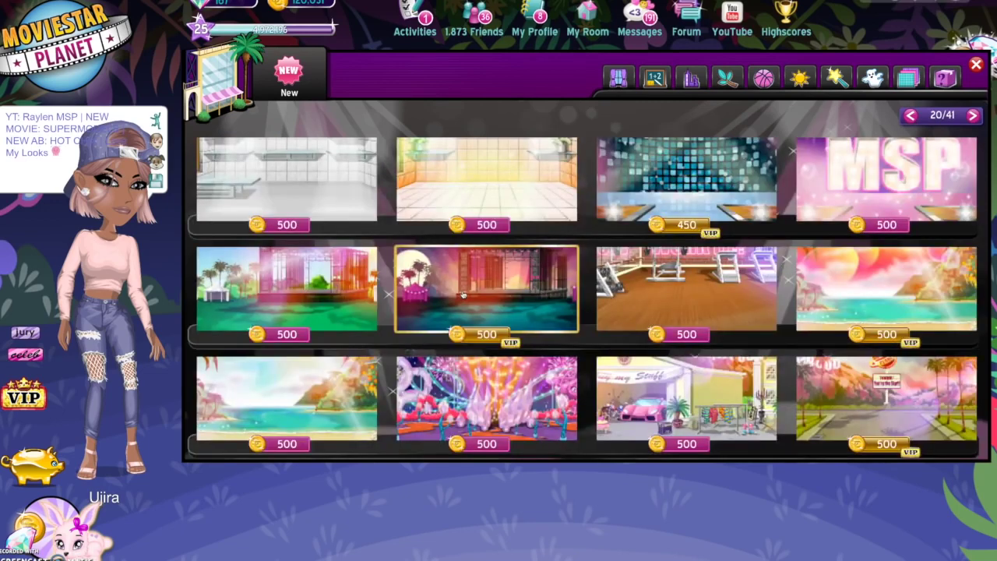
left_click(464, 294)
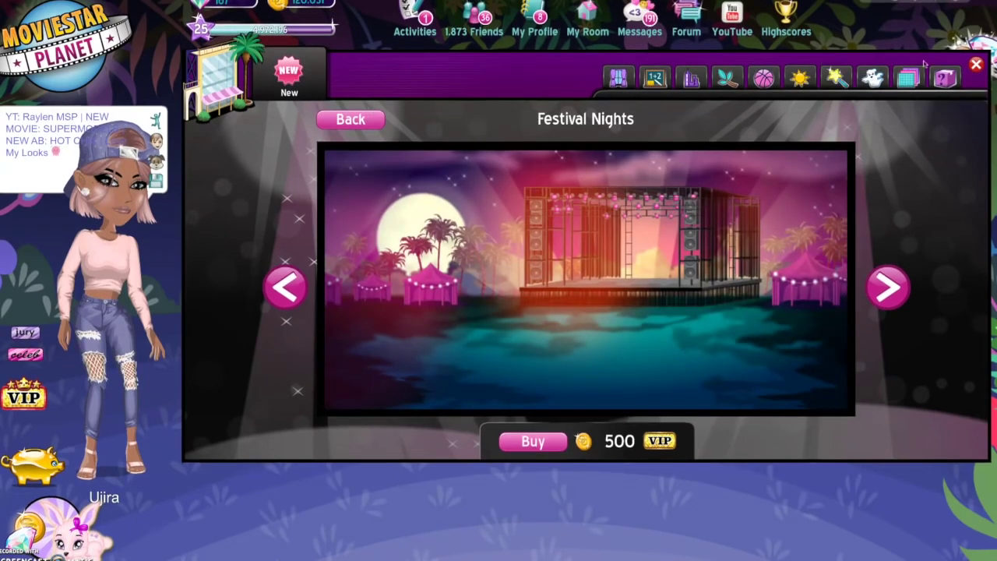
left_click(976, 64)
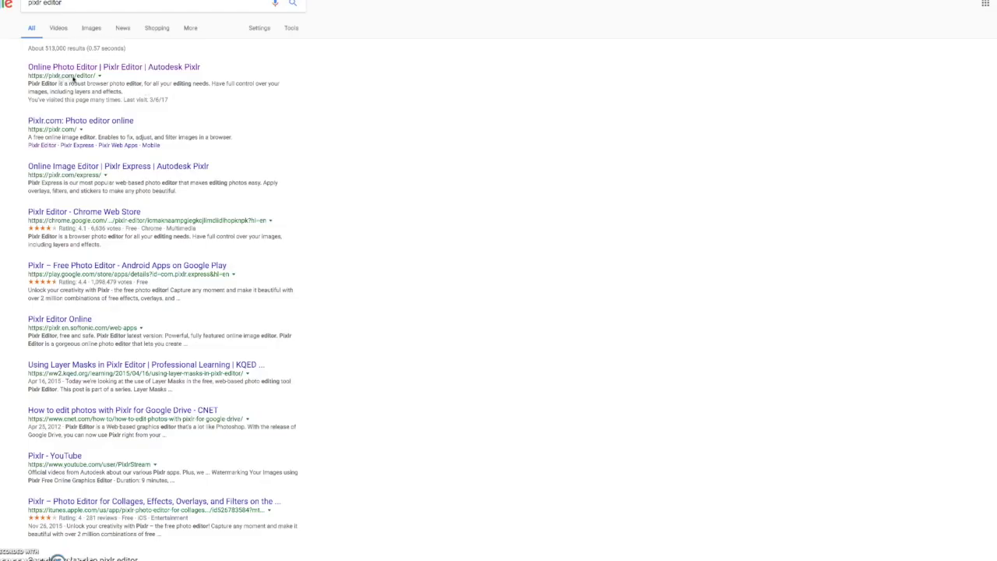
Switch to Pixlr Editor from the search results and create a new blank 1280 x 720 image.
left_click(121, 69)
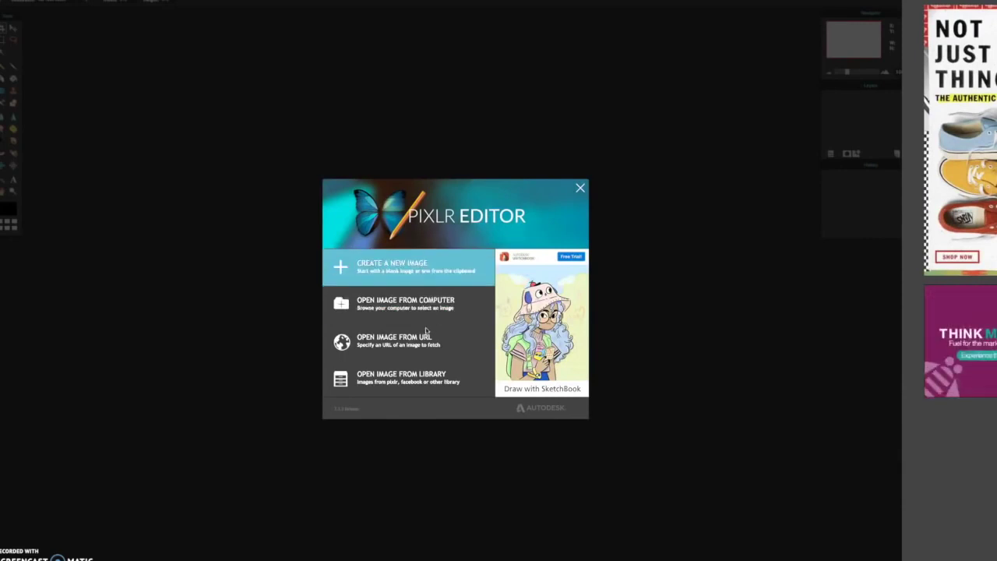
left_click(426, 272)
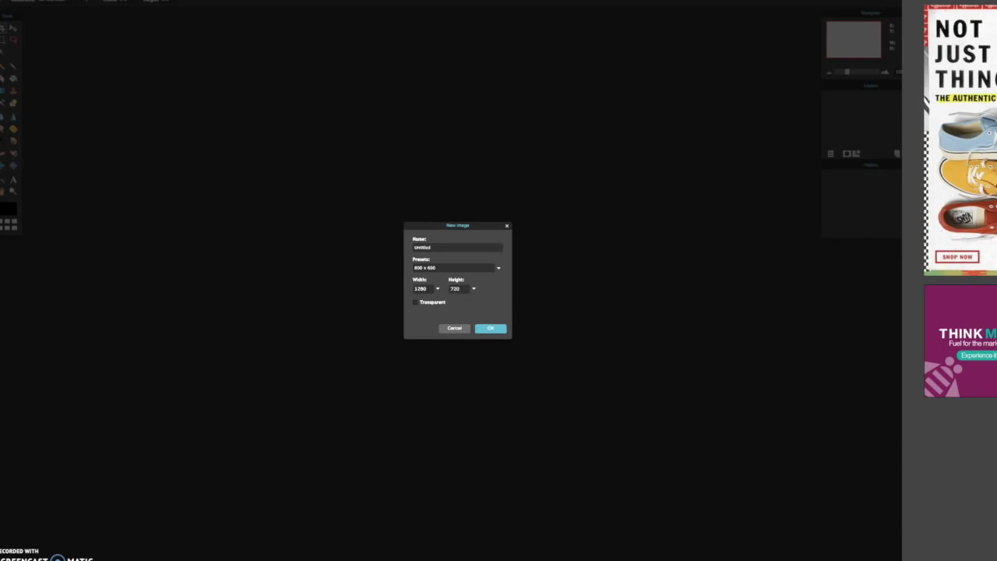
left_click(491, 328)
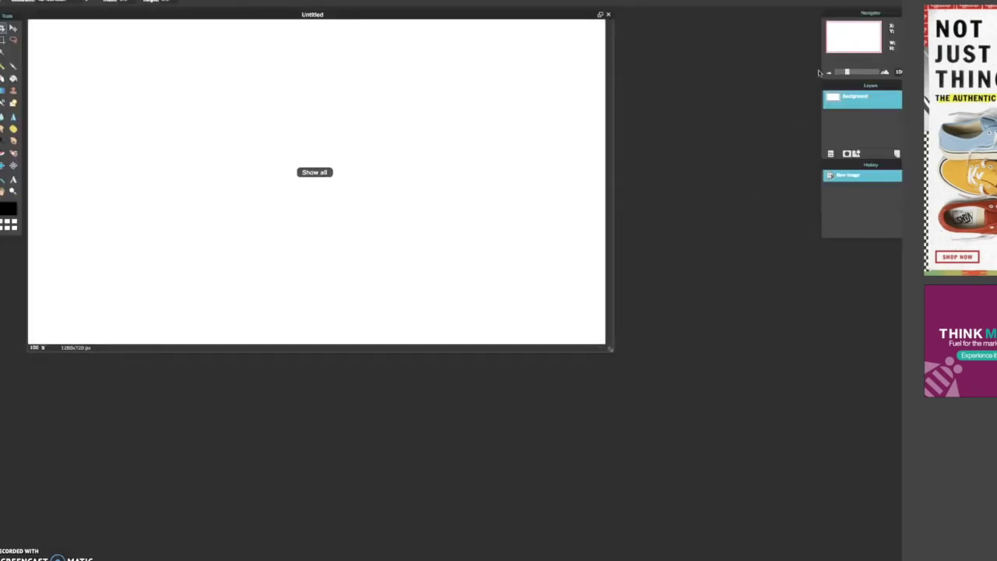
Import the screenshot of the Festival Nights background as a new layer above the blank background.
left_click_drag(848, 74, 846, 75)
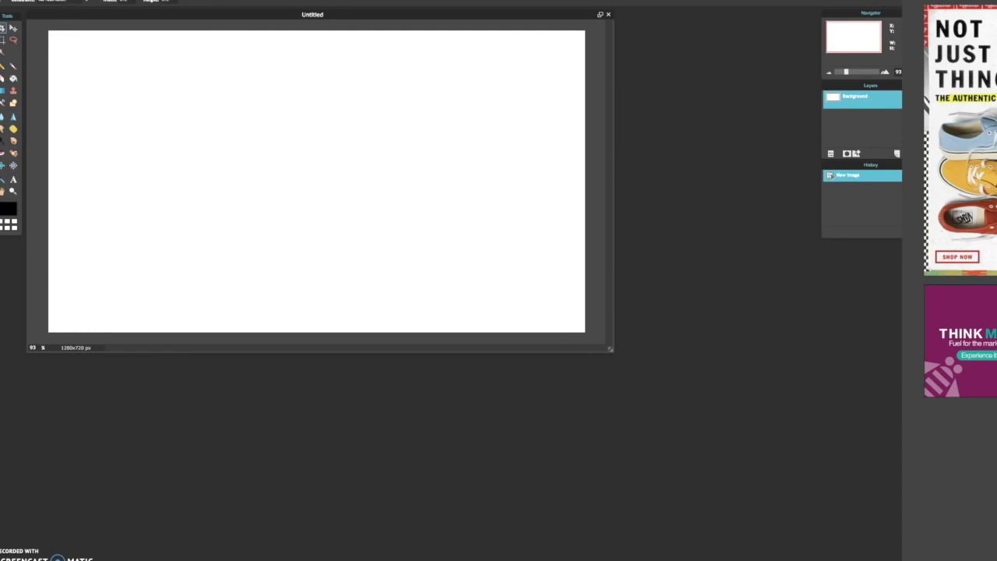
left_click(61, 0)
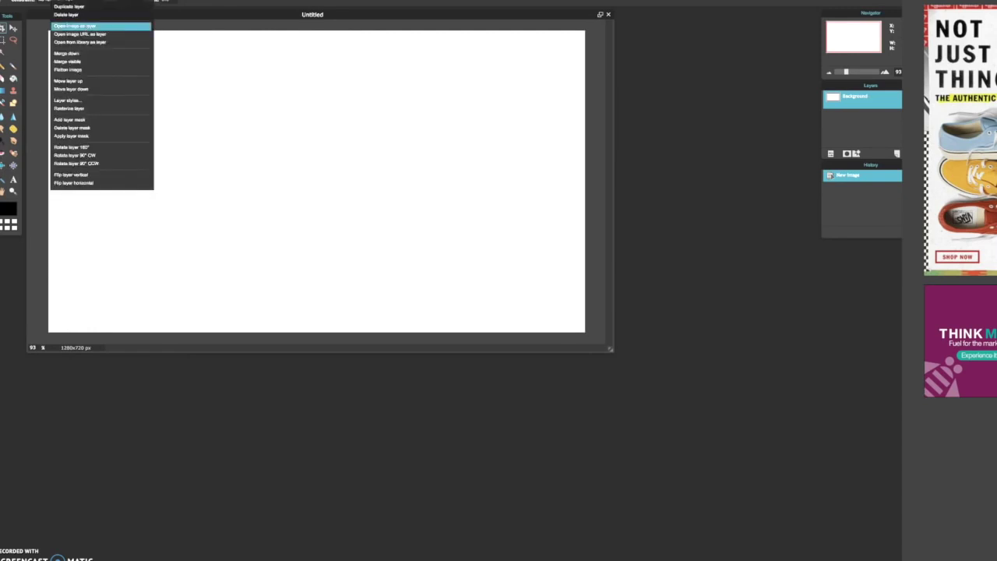
left_click(75, 26)
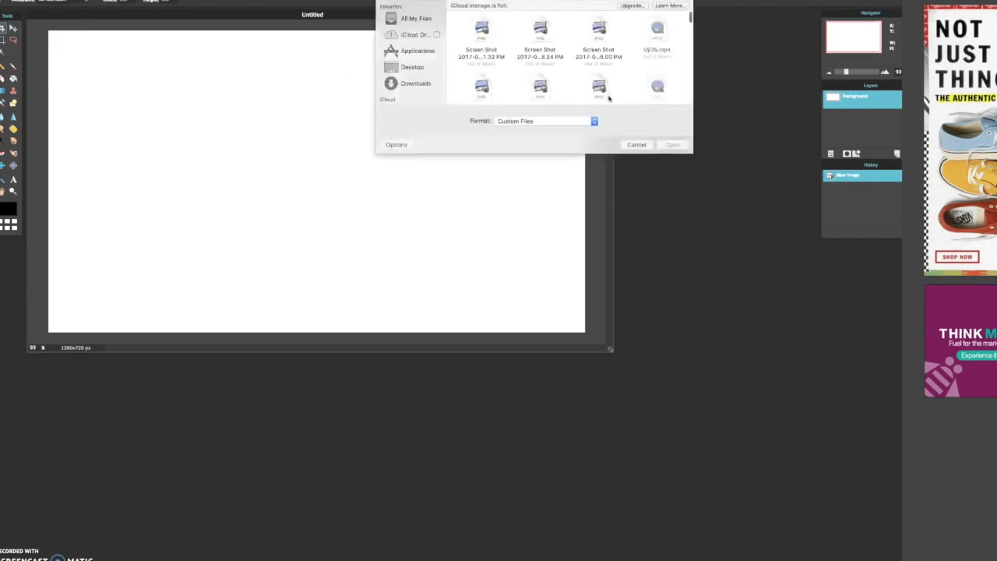
left_click(483, 31)
double_click(489, 35)
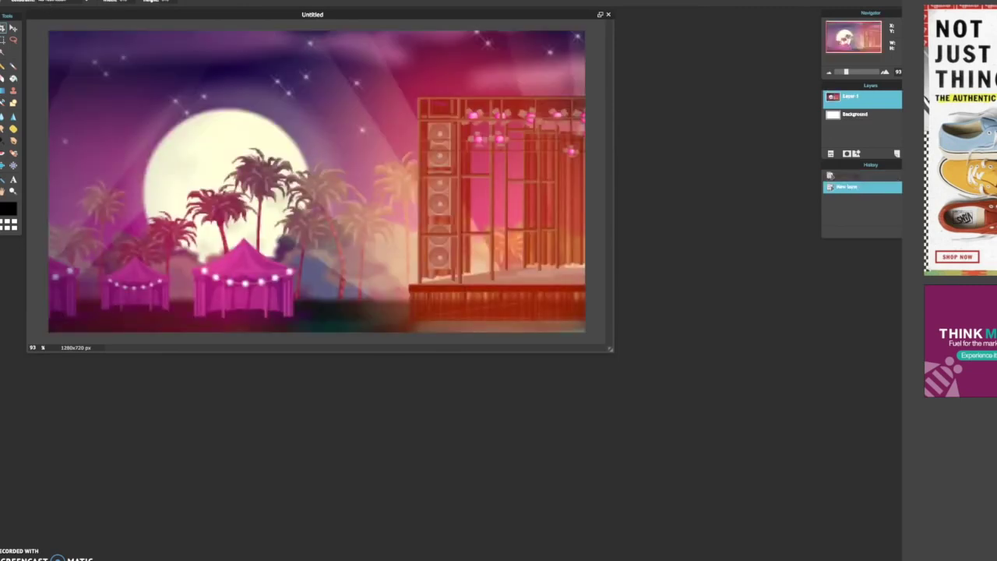
Free-transform the festival layer, shrinking and repositioning it so the whole stage scene fills the canvas, and apply the change.
left_click(34, 0)
mouse_move(17, 0)
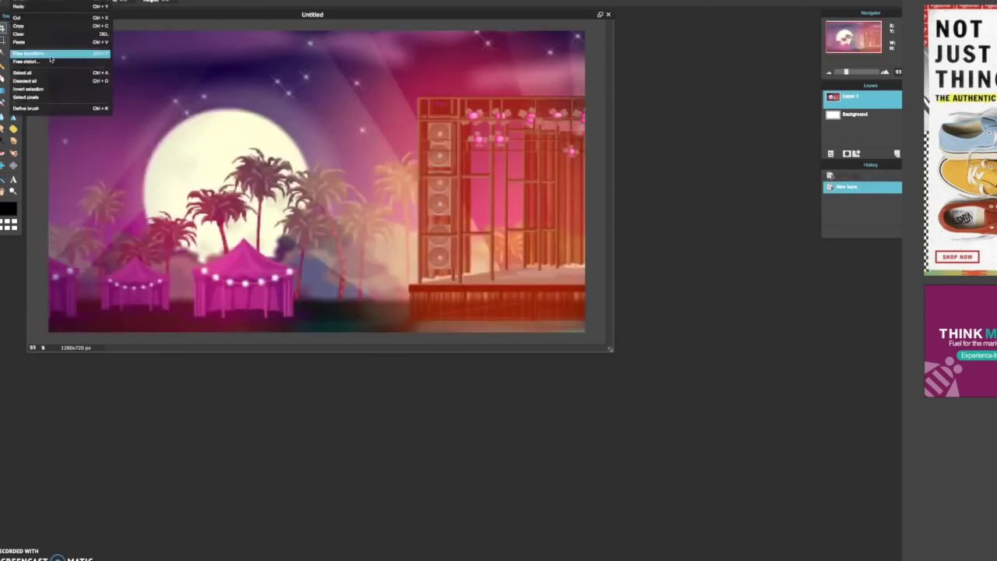
left_click(99, 56)
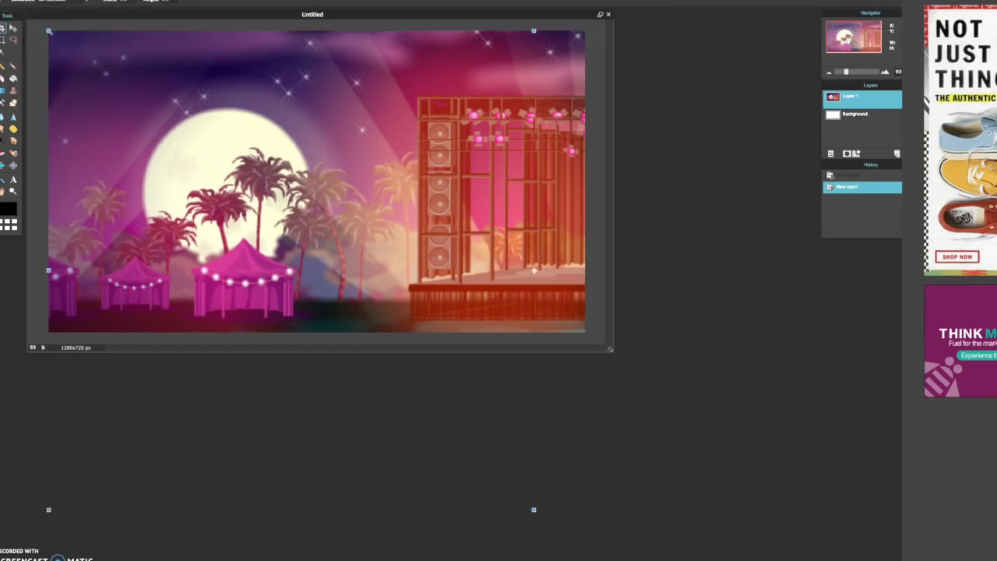
left_click_drag(48, 31, 226, 107)
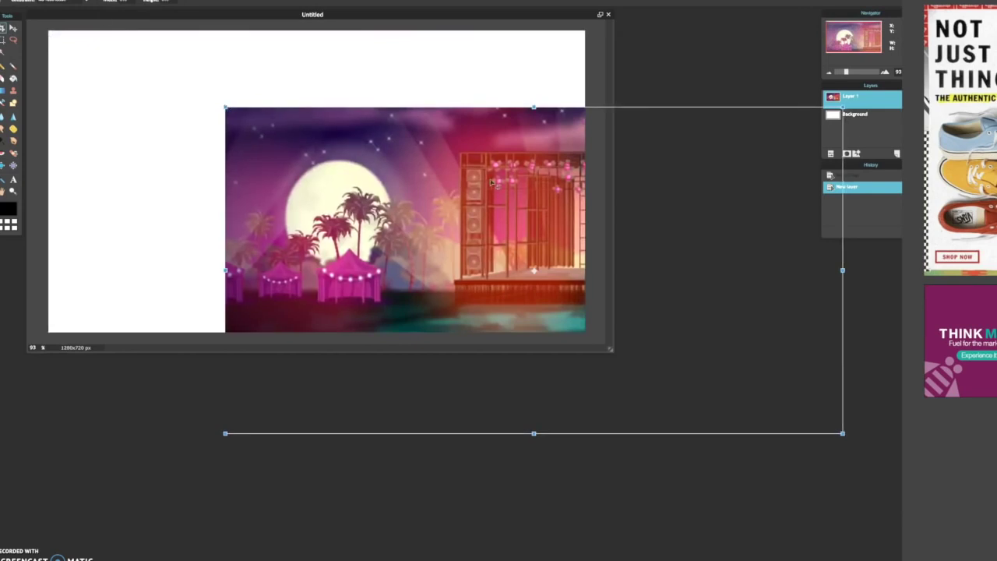
left_click_drag(497, 181, 335, 122)
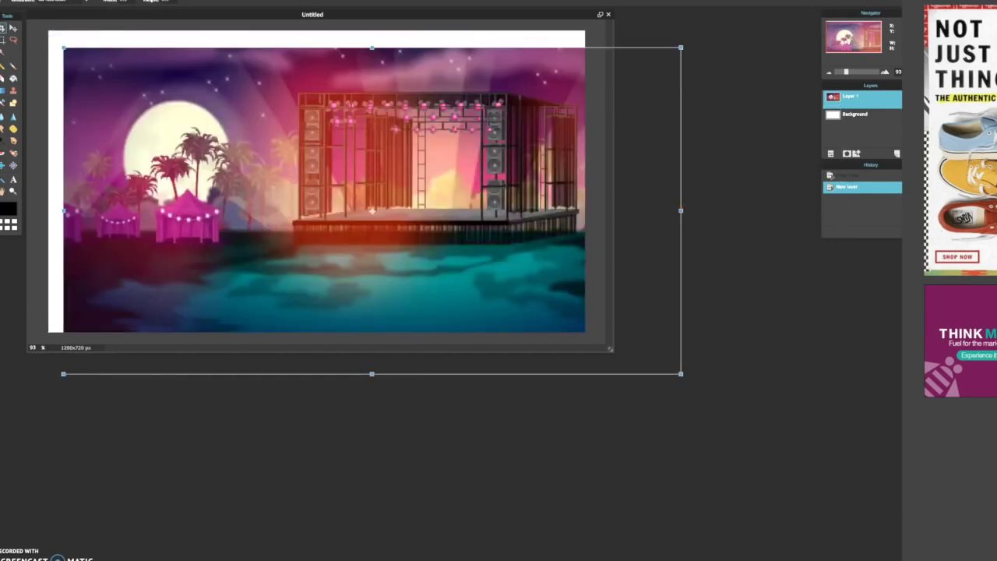
left_click_drag(63, 47, 83, 58)
left_click_drag(181, 90, 146, 67)
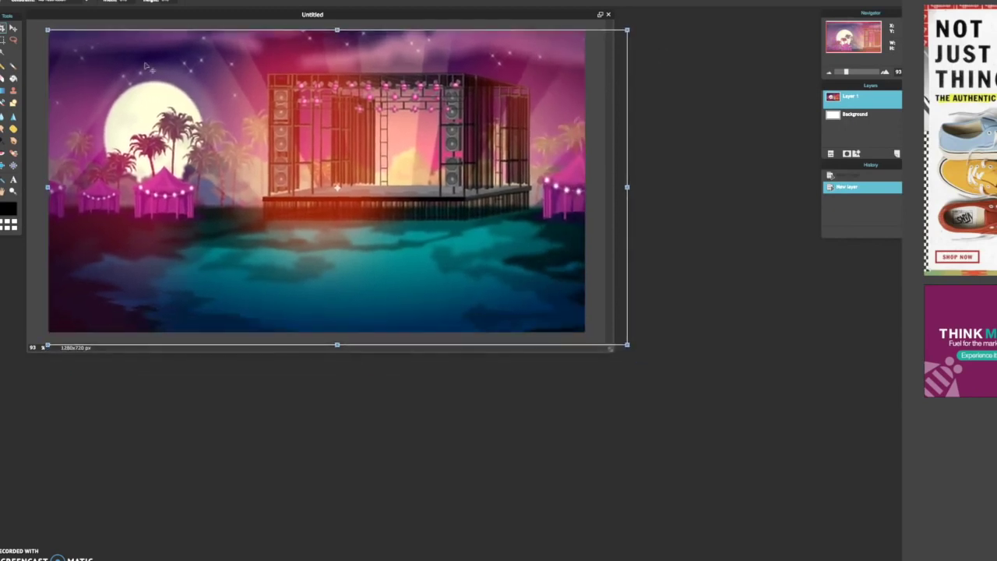
left_click_drag(552, 154, 546, 154)
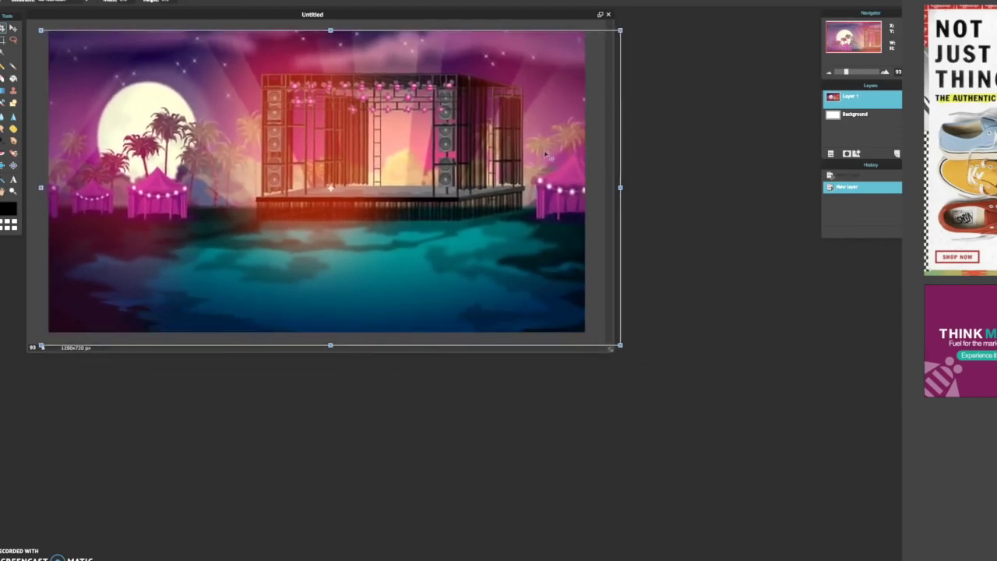
mouse_move(547, 154)
left_mouse_down()
mouse_move(532, 154)
mouse_move(545, 154)
left_mouse_up()
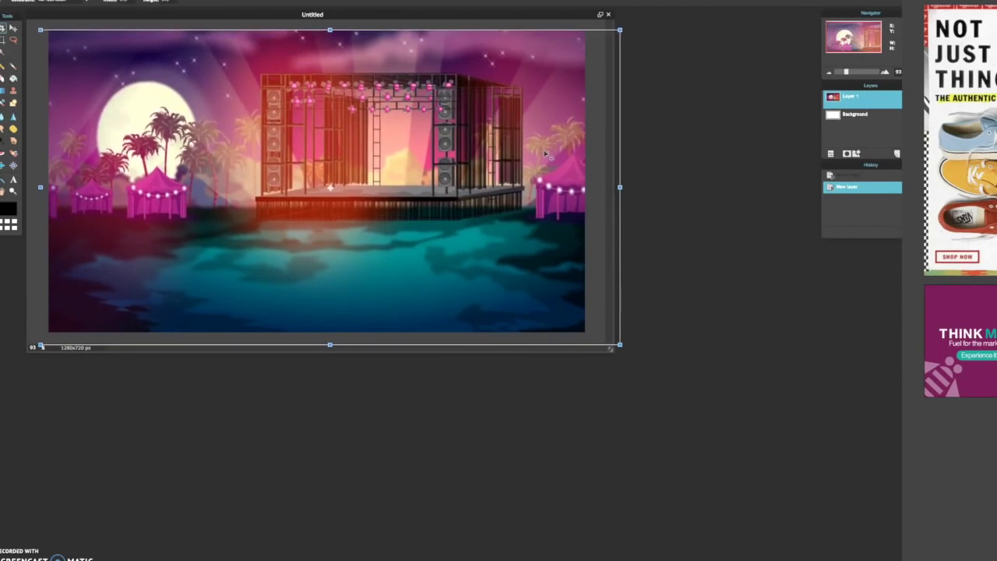
left_click(667, 149)
left_click(428, 299)
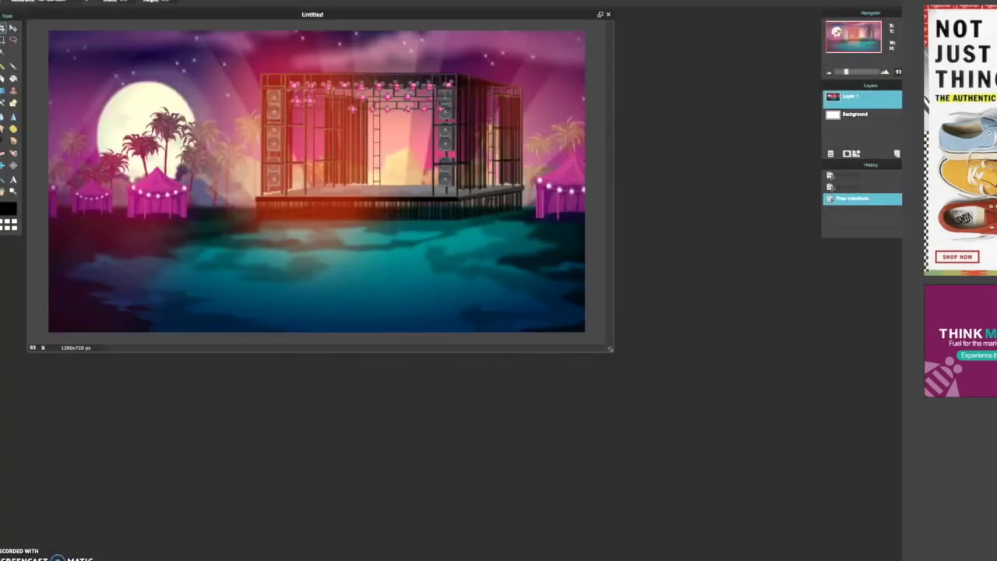
Apply a Gaussian blur to the festival image layer, strong enough to soften the stage and palm trees.
left_click(115, 1)
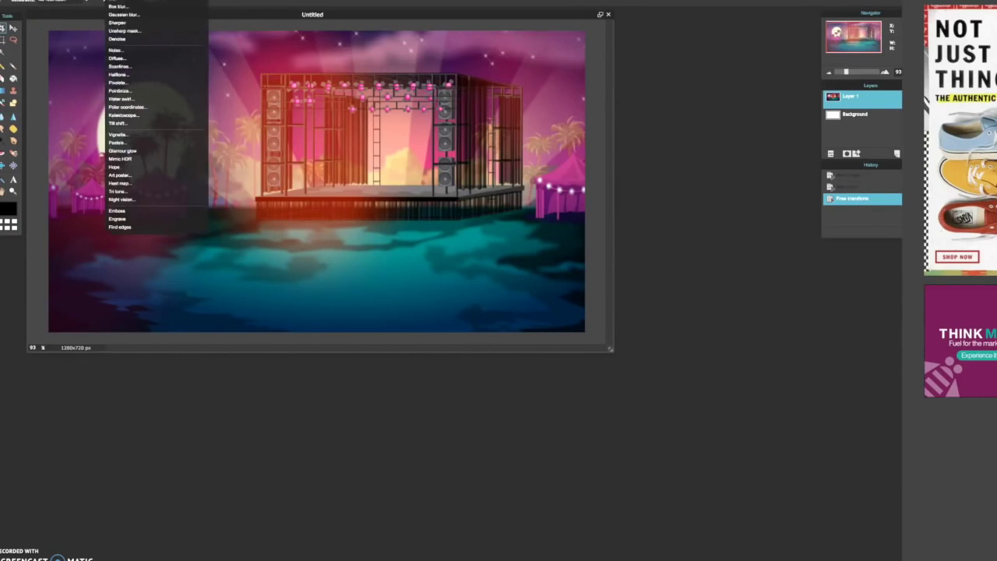
left_click(136, 16)
left_click_drag(429, 256, 434, 258)
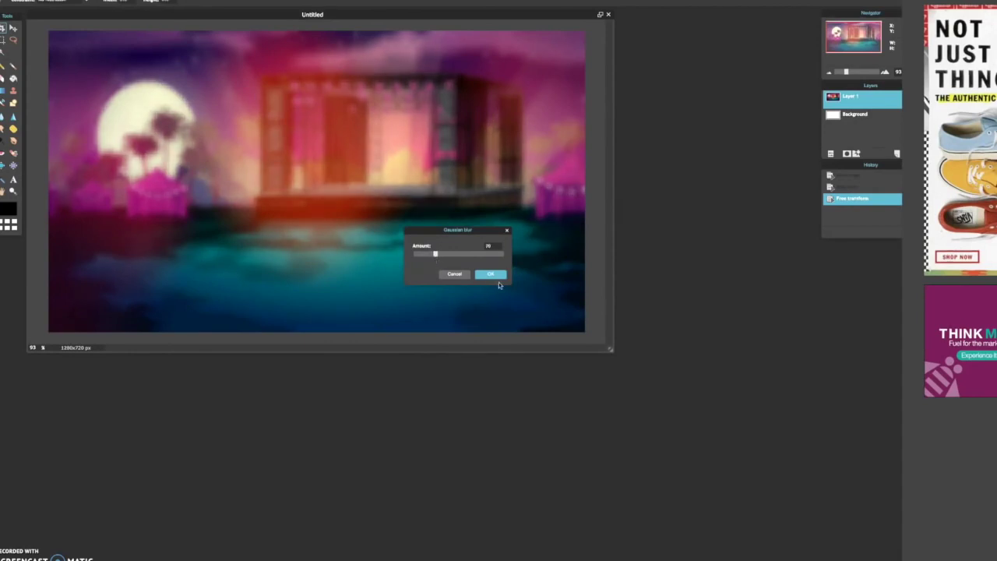
left_click_drag(435, 256, 433, 259)
left_click(489, 274)
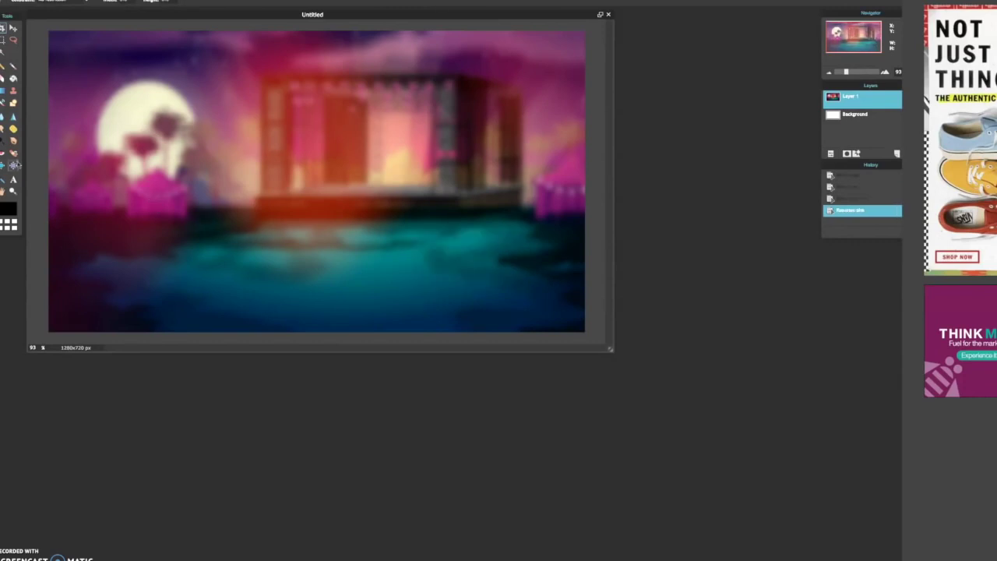
Draw a thick black rounded-rectangle outline on a new layer and move it nearer the middle of the canvas.
left_click(13, 102)
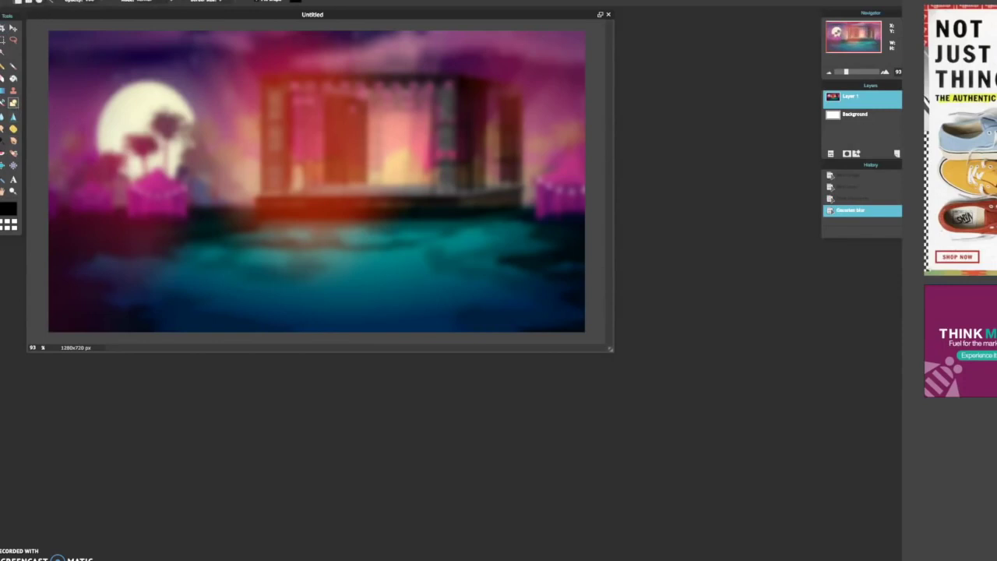
left_click(60, 0)
left_click(87, 2)
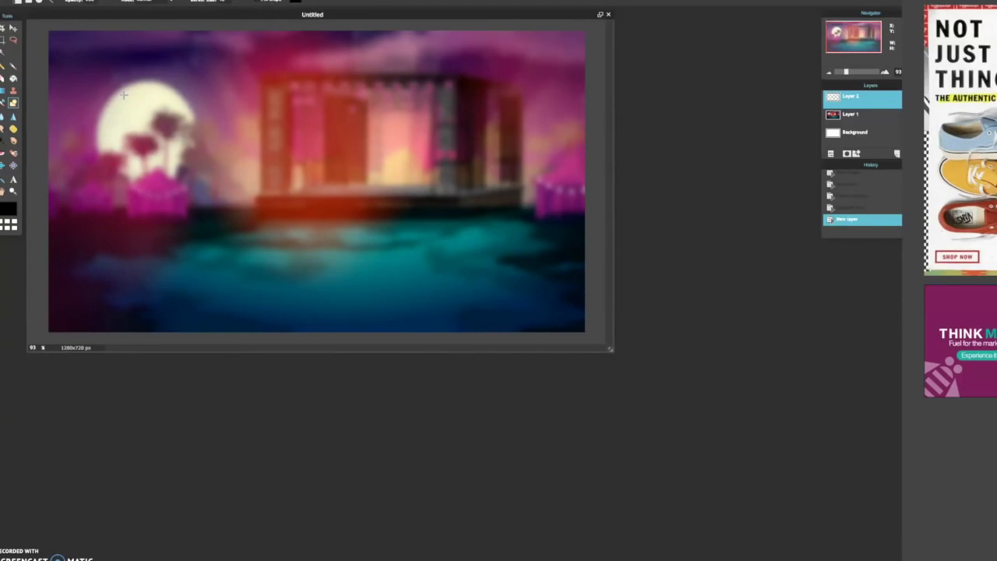
left_click_drag(123, 95, 480, 267)
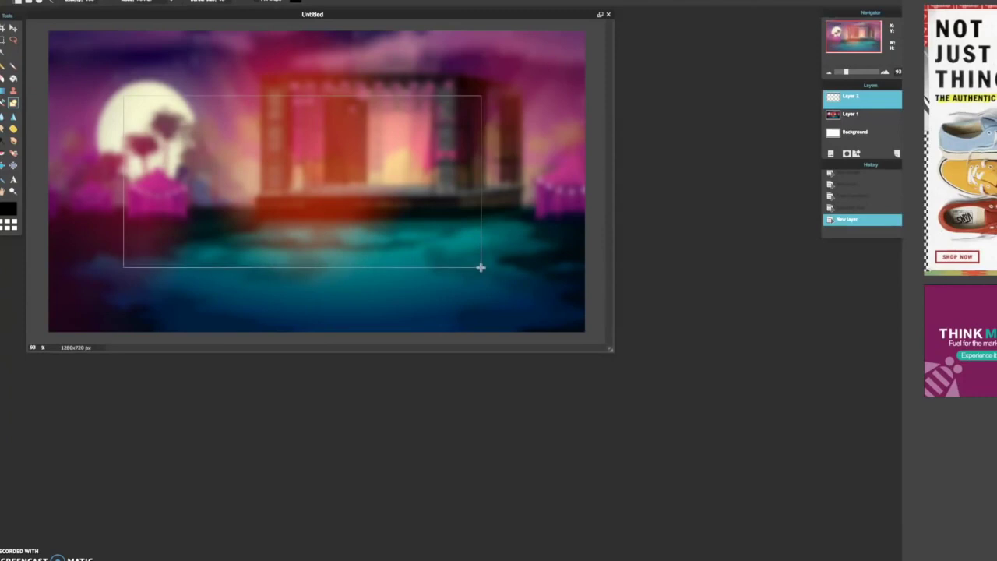
left_click_drag(480, 268, 482, 268)
left_click(13, 28)
left_click_drag(243, 100, 261, 103)
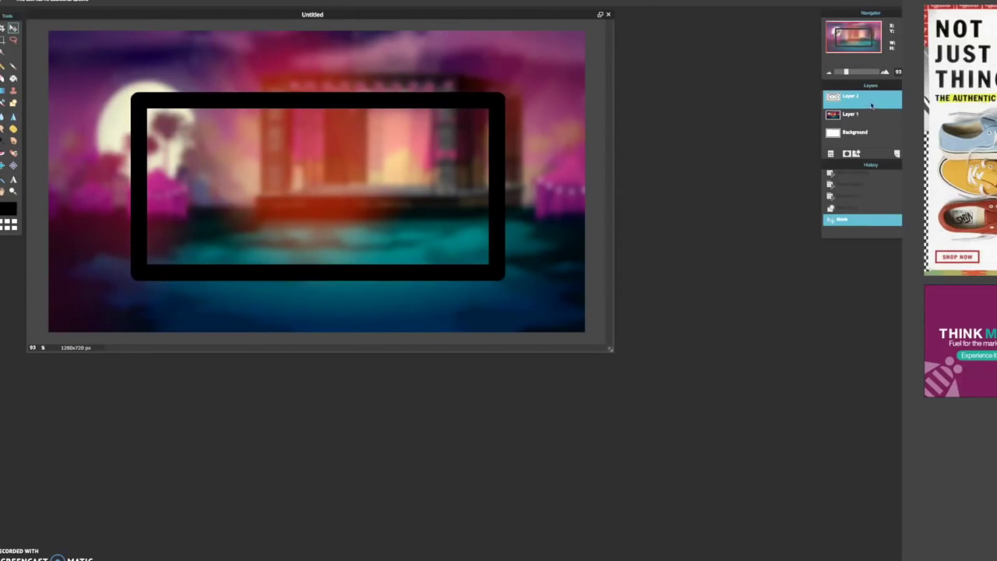
Place the layer list beside the canvas, lengthen it, and enable the Inner glow style on the frame's layer.
left_click_drag(873, 88, 673, 82)
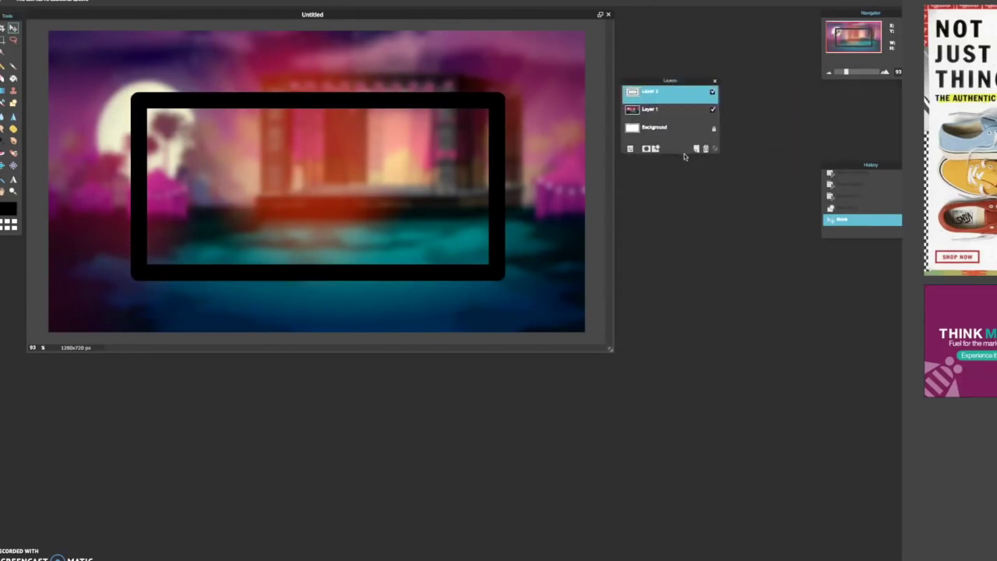
left_click_drag(715, 149, 715, 400)
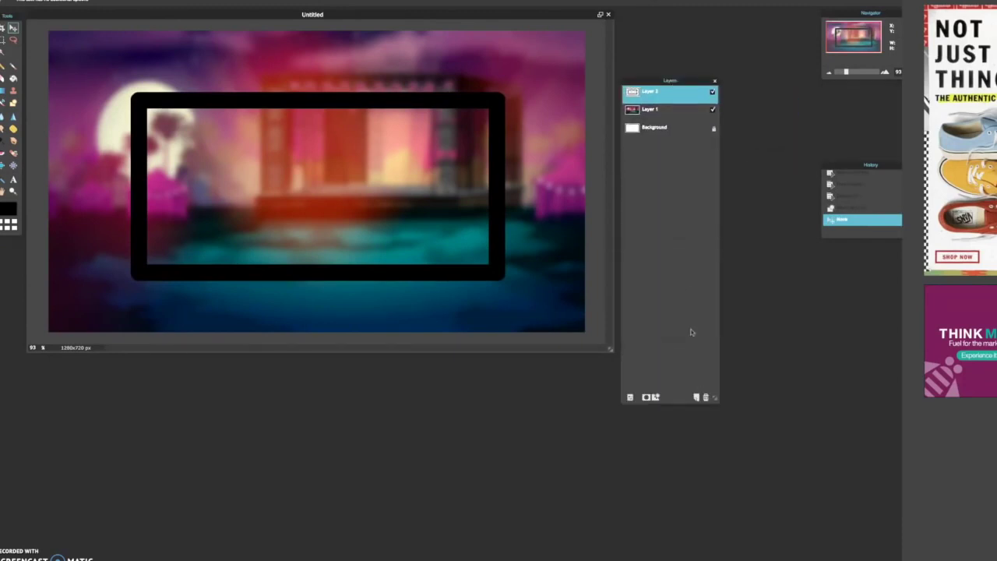
right_click(669, 98)
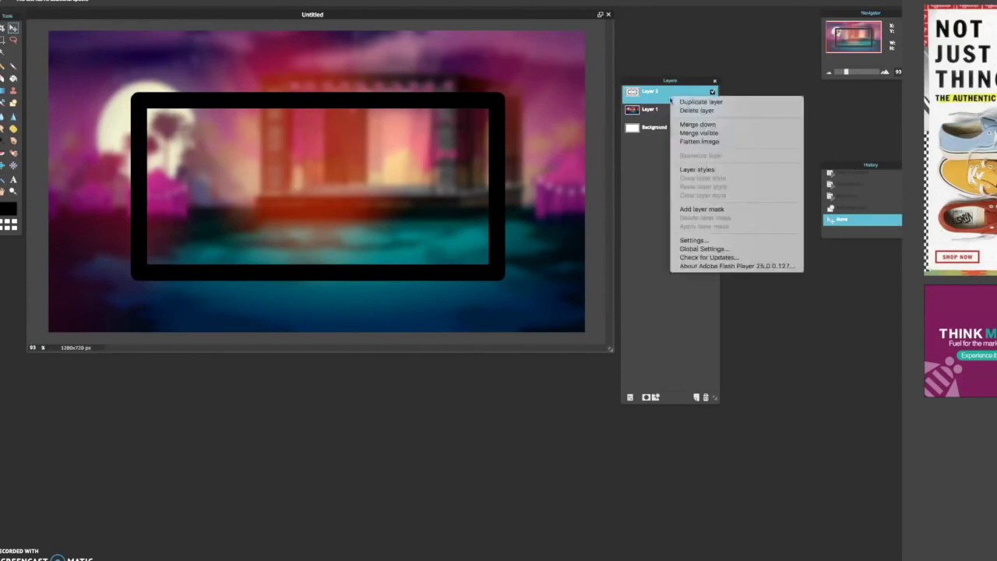
left_click(712, 170)
left_click_drag(453, 195, 519, 198)
left_click(452, 239)
Set the frame's inner glow colour to pure red.
left_click(549, 250)
left_click_drag(469, 225, 469, 192)
left_click(470, 181)
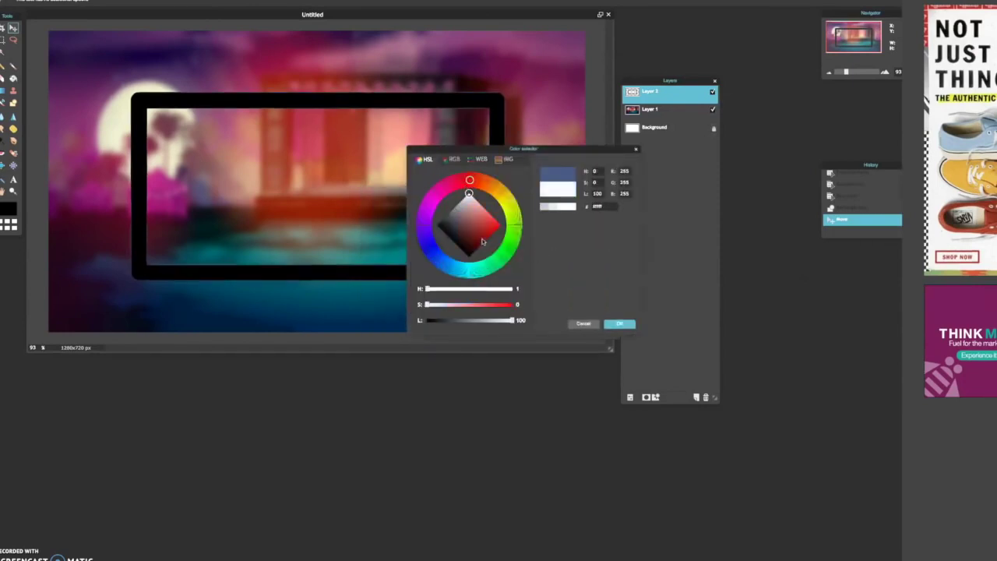
left_click_drag(482, 241, 547, 230)
left_click(621, 325)
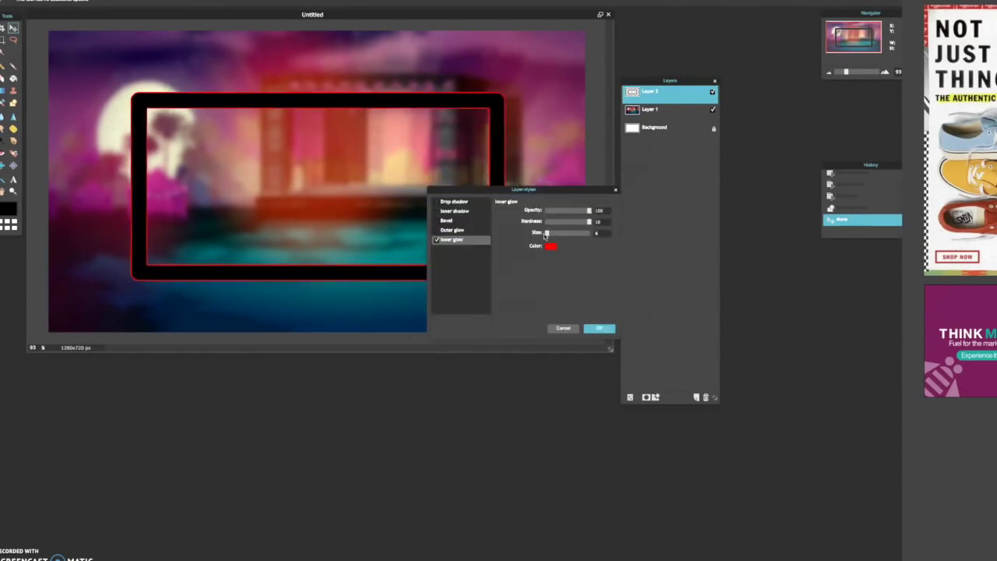
Set the frame's inner glow size to 100 and its colour to white.
left_click_drag(547, 233, 630, 238)
left_click(555, 248)
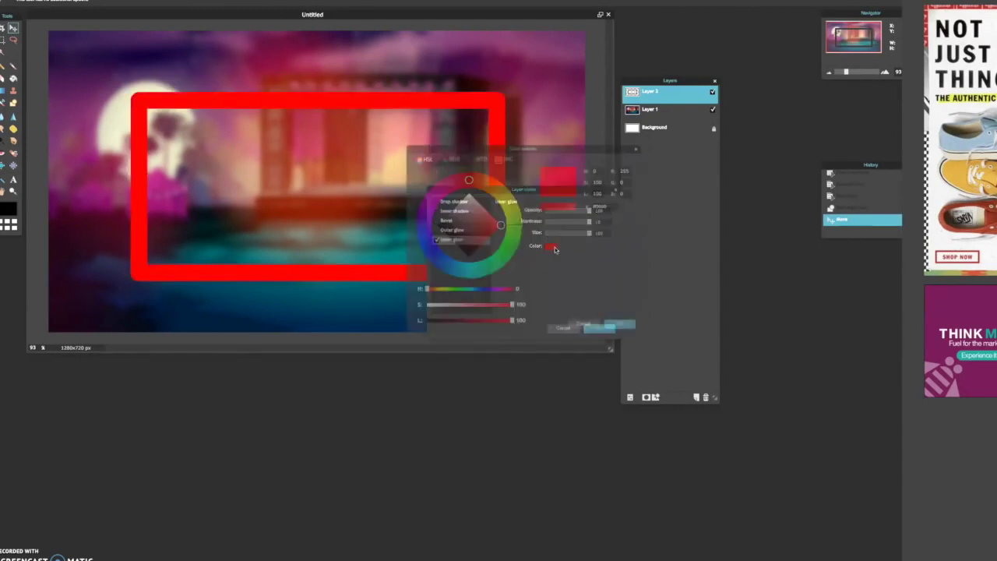
left_click_drag(474, 226, 468, 194)
left_click(620, 321)
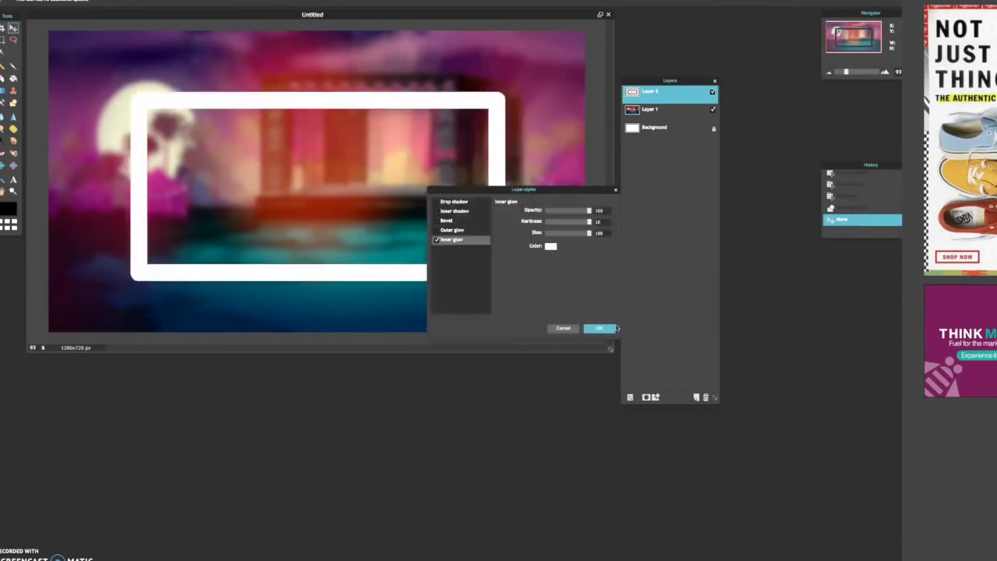
Add a drop shadow style to the white frame's layer and soften it by slightly increasing the shadow's size.
left_click(456, 204)
mouse_move(550, 226)
left_mouse_down()
mouse_move(584, 213)
mouse_move(548, 234)
left_mouse_up()
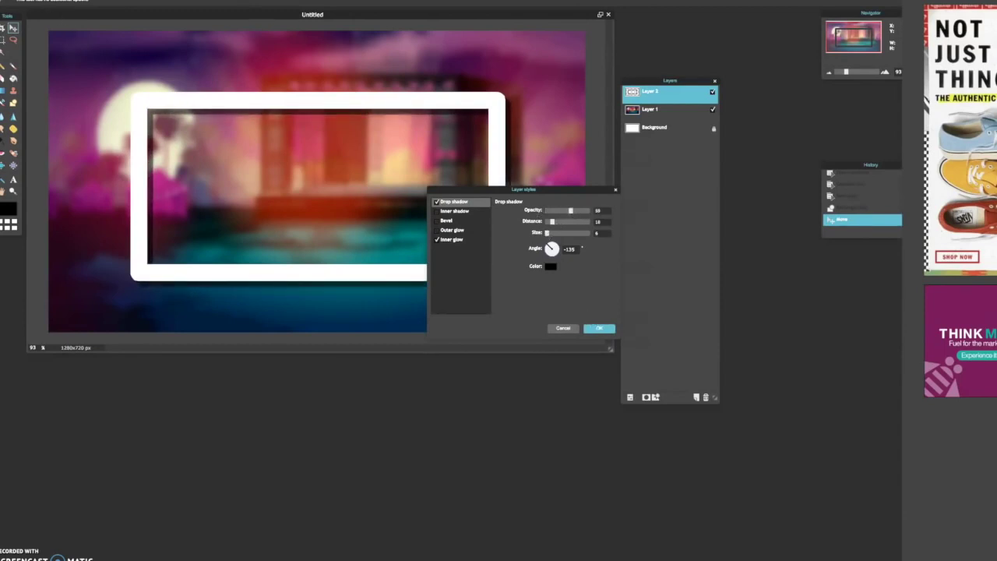
left_click_drag(549, 235, 545, 234)
left_click_drag(544, 237, 548, 238)
left_click(598, 328)
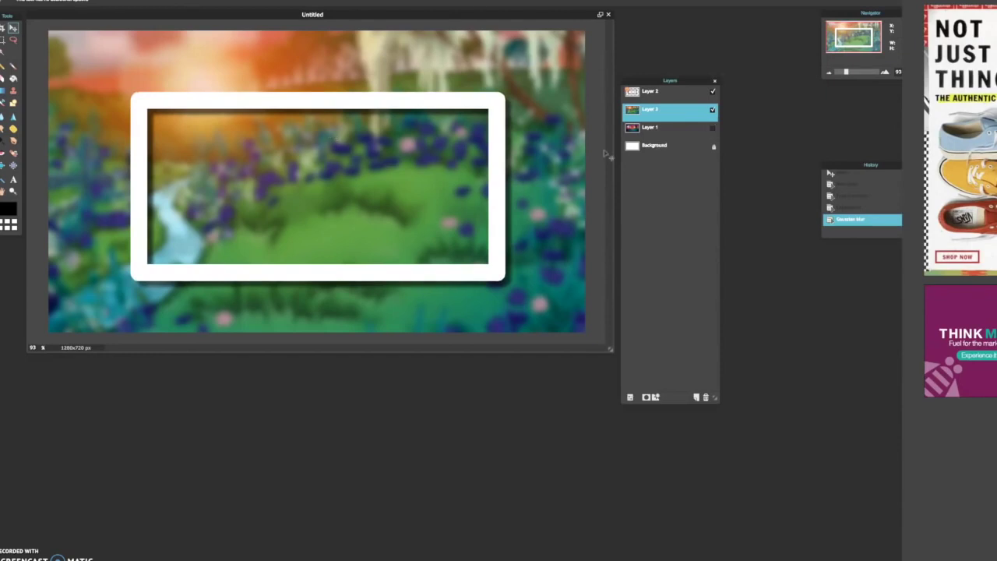
Import the screenshot of the boy avatar on a dark background as a new layer and stack it above the white frame.
left_click_drag(871, 14, 805, 21)
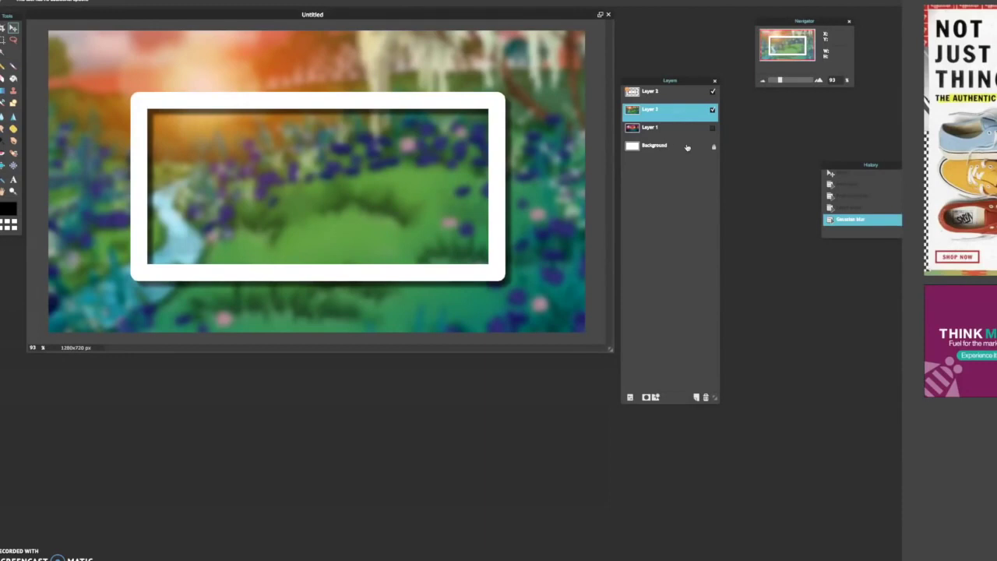
left_click(70, 1)
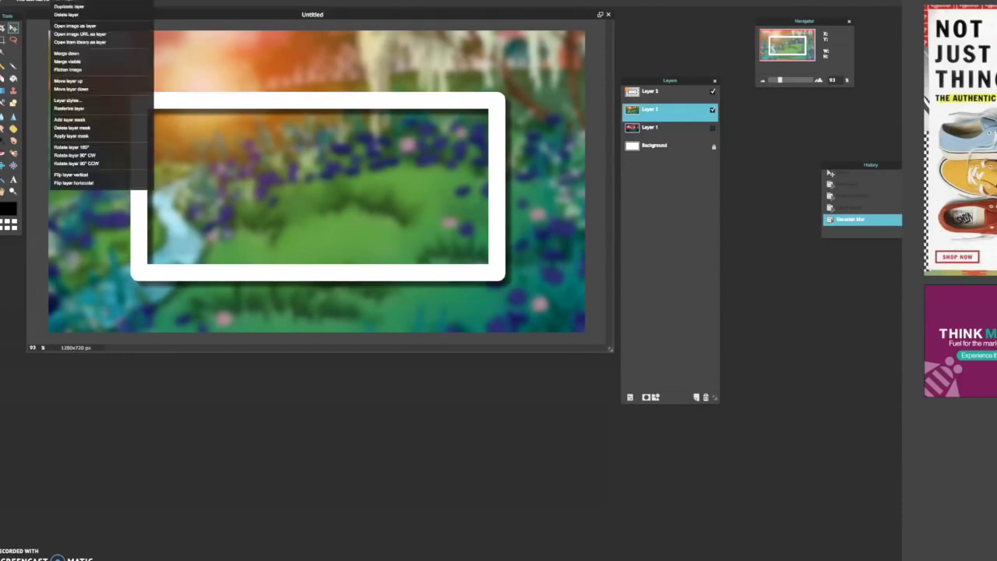
left_click(73, 25)
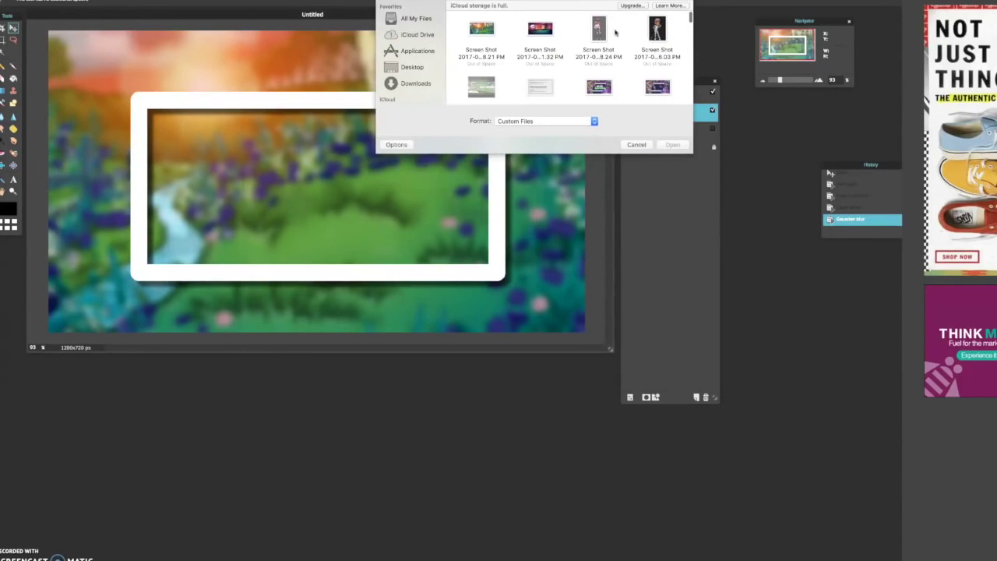
left_click(659, 32)
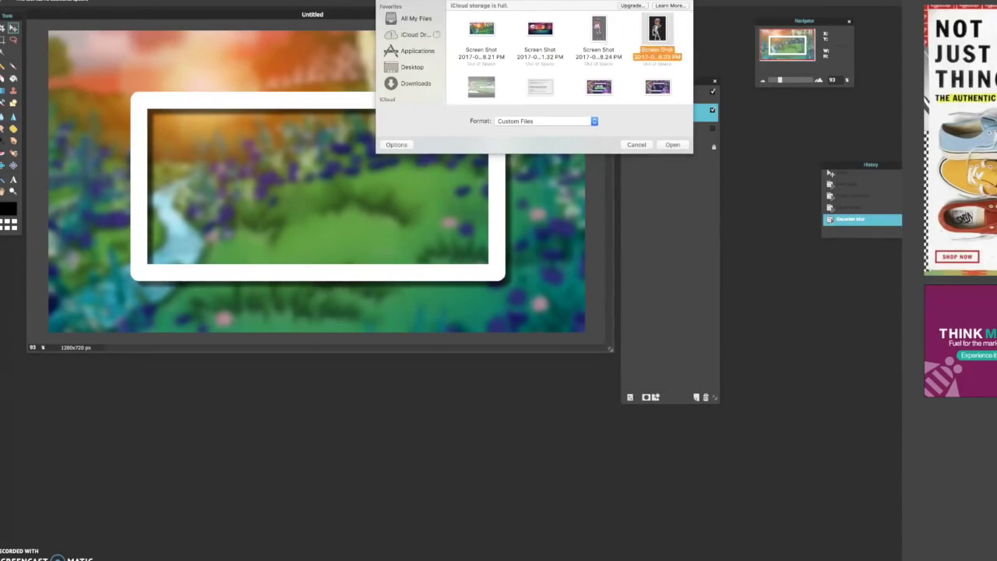
double_click(659, 31)
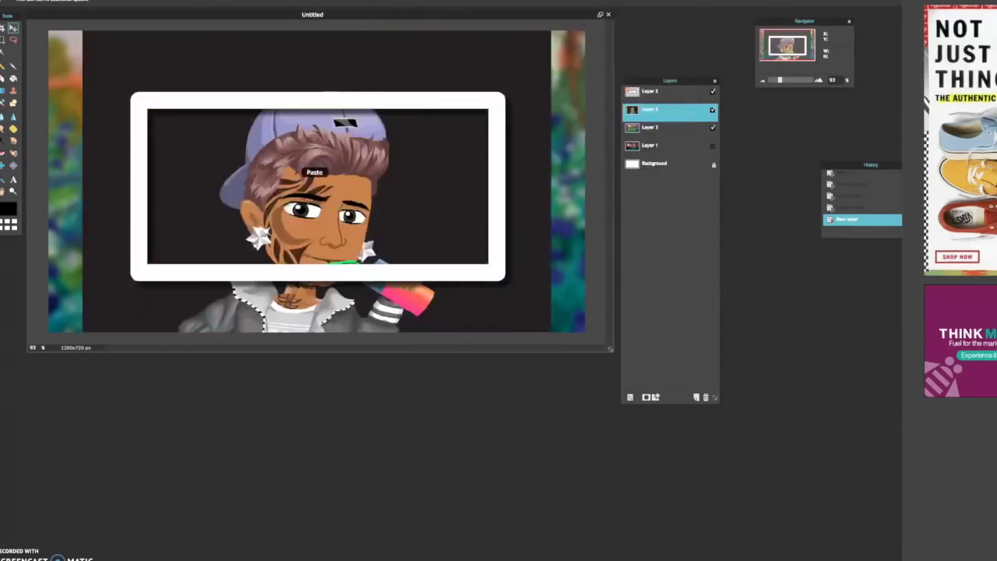
left_click(17, 1)
left_click_drag(661, 110, 660, 91)
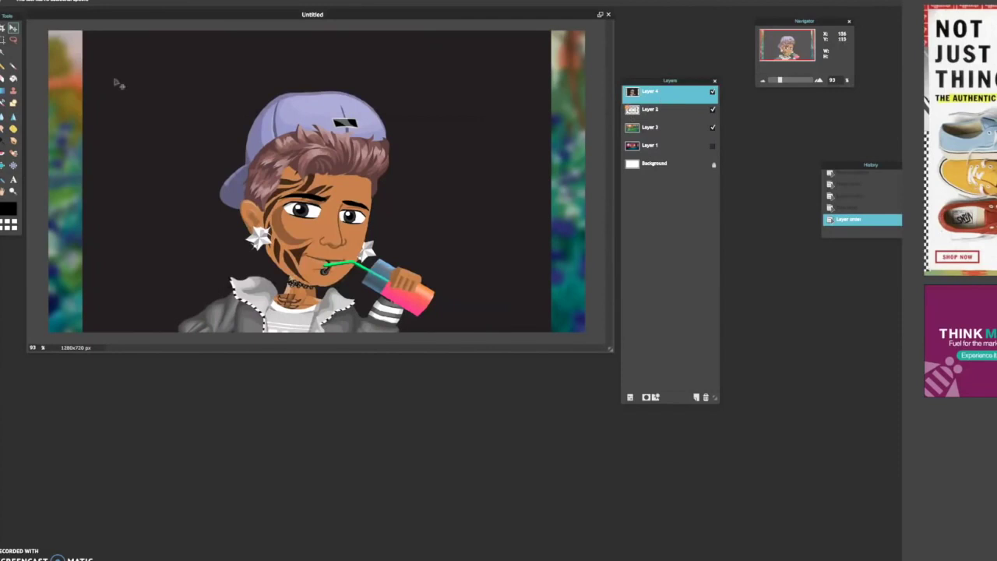
Shrink the boy avatar's layer with Free transform until the whole figure fits on the canvas, and apply the change.
left_click(19, 1)
left_click(59, 54)
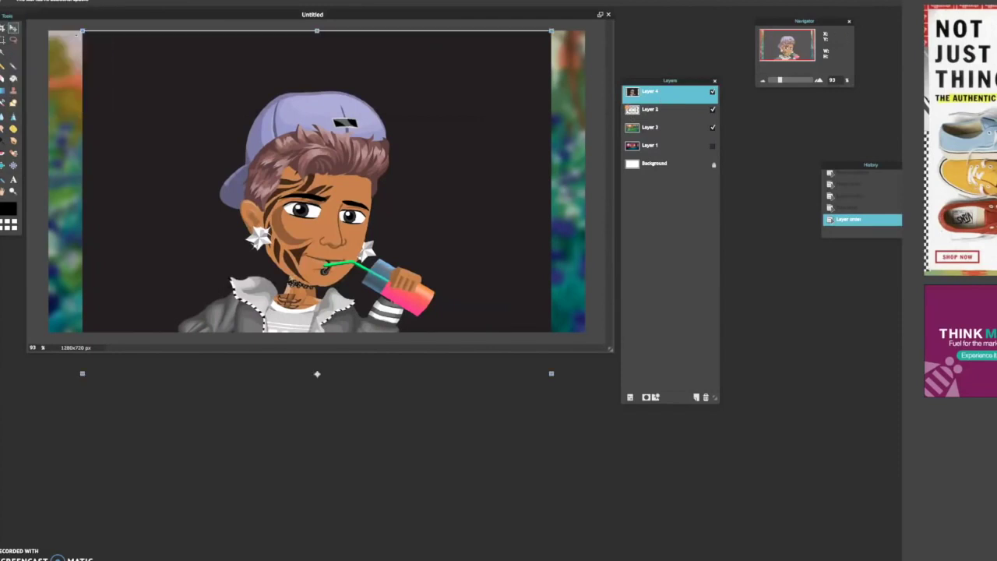
left_click_drag(84, 32, 214, 45)
left_click(432, 127)
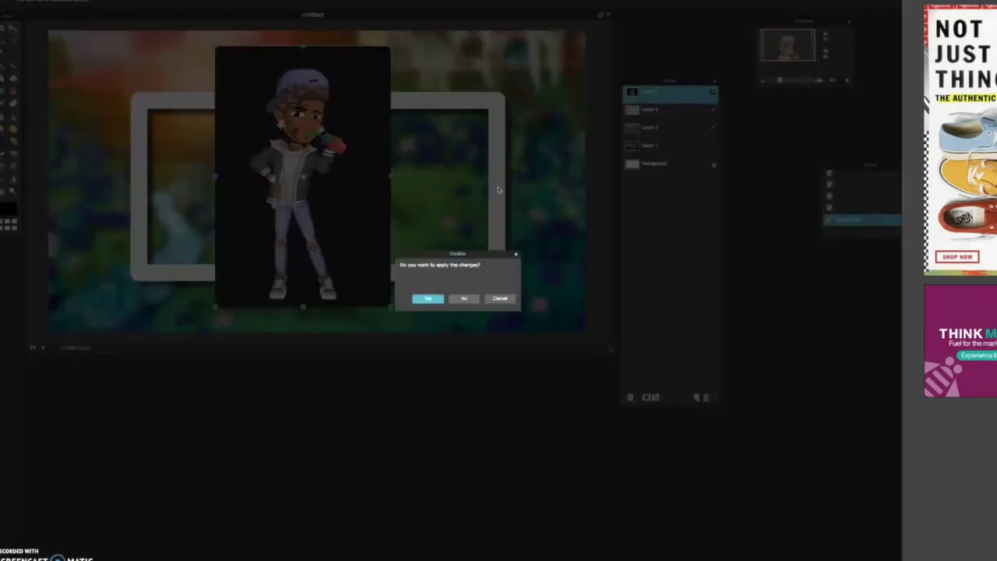
left_click(429, 300)
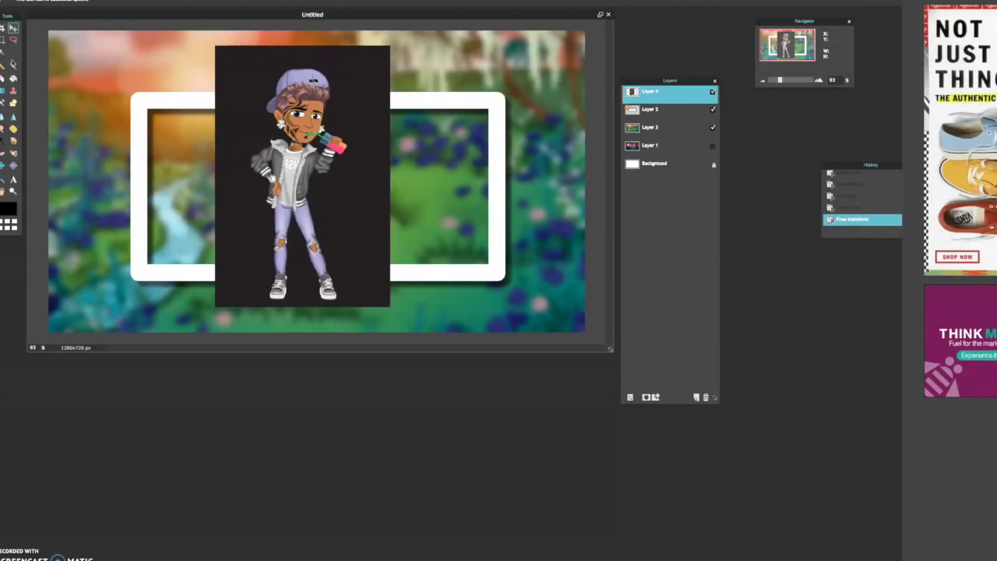
Clear the dark background around the boy avatar using the Wand tool, including the leftover patch beside his raised arm.
left_click(2, 53)
left_click(250, 141)
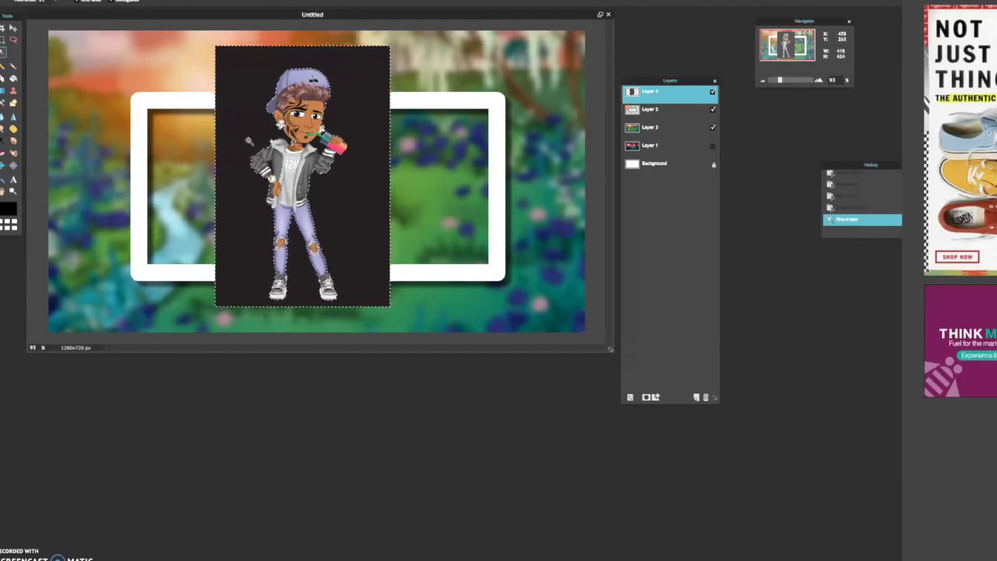
key("Delete")
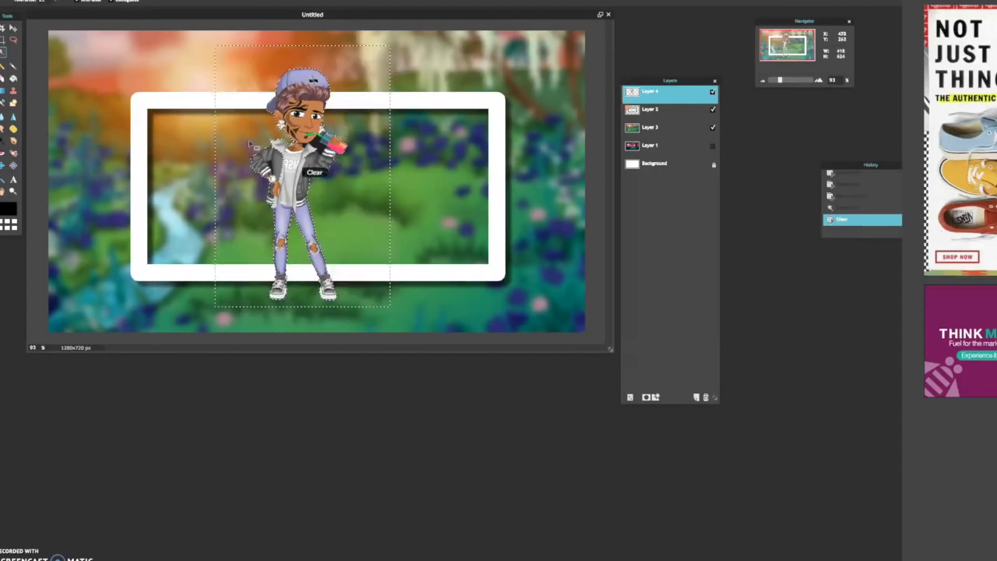
left_click(322, 143)
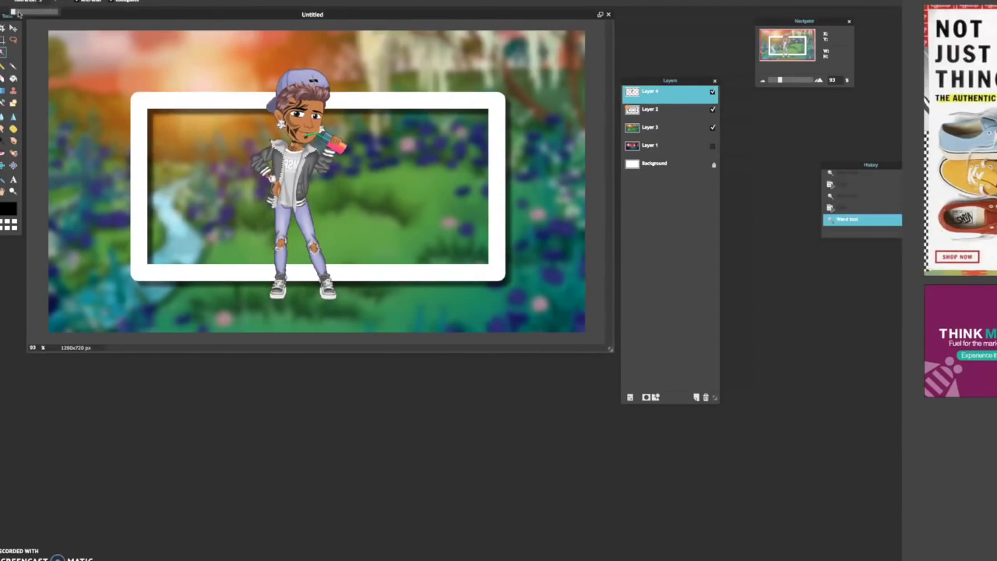
left_click_drag(16, 14, 17, 16)
Enlarge the boy avatar with Free transform and place it mirrored, facing left, over the frame's right edge.
left_click(17, 1)
left_click(65, 53)
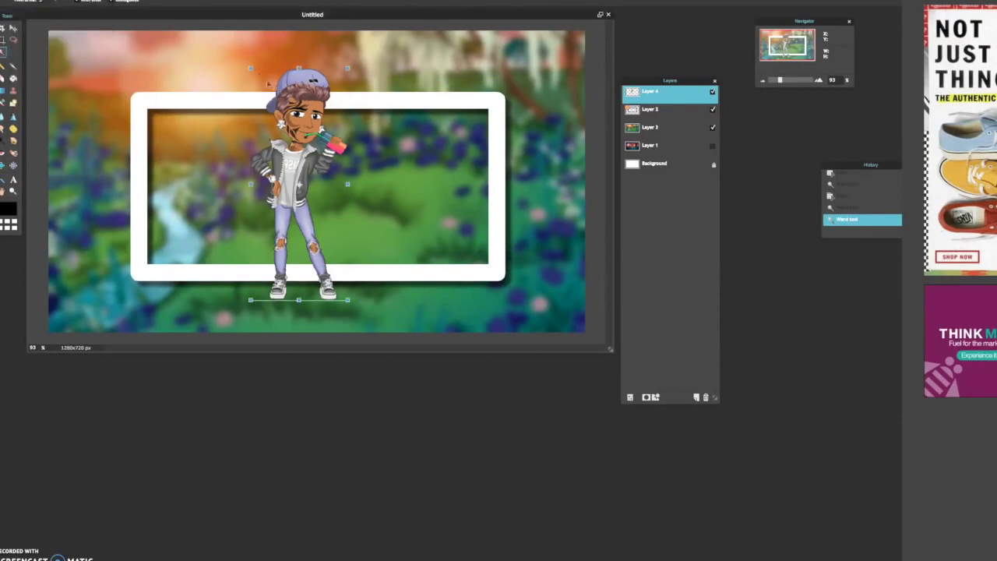
left_click_drag(250, 68, 230, 14)
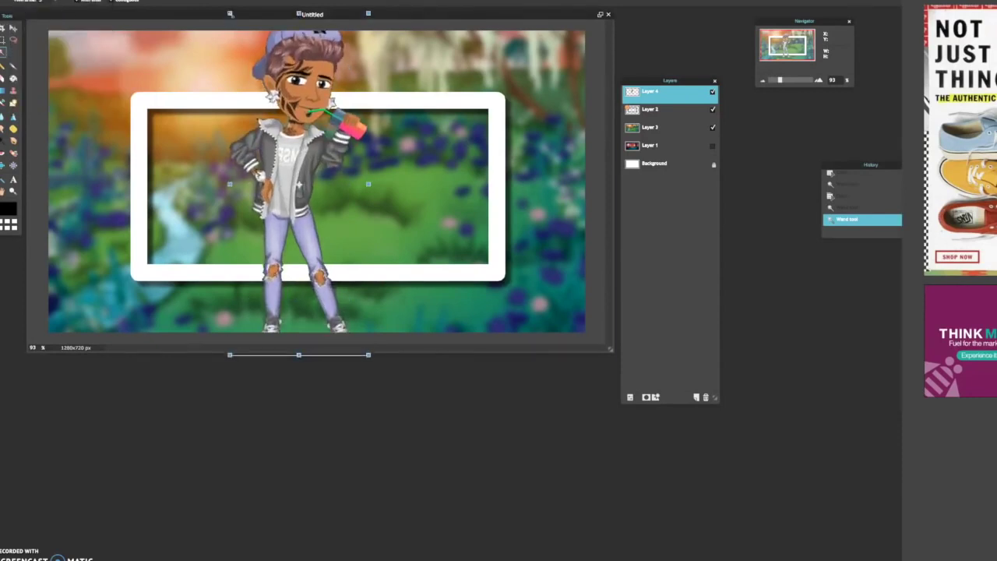
left_click_drag(298, 184, 483, 222)
left_click_drag(407, 222, 556, 224)
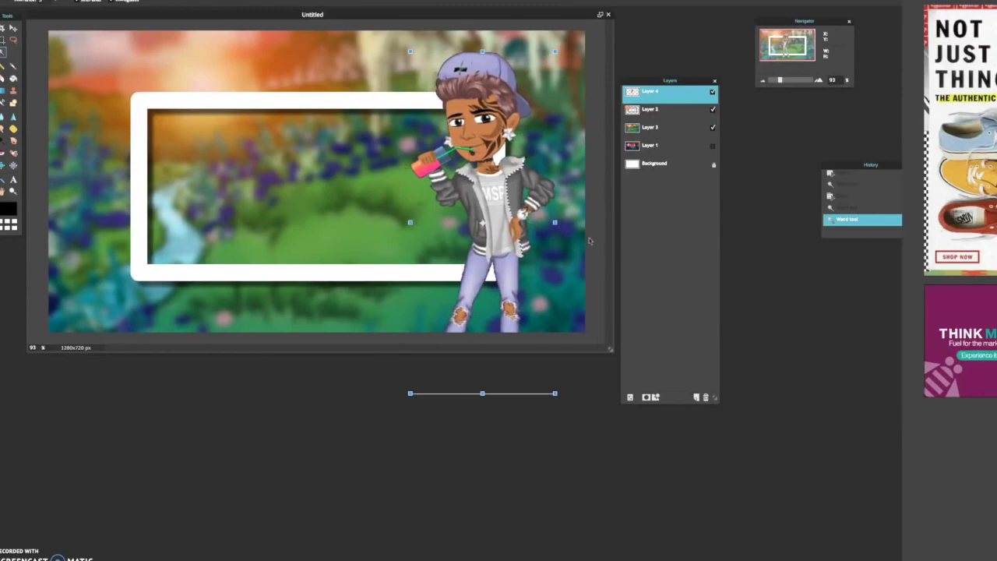
Try the boy avatar unmirrored on the canvas's left side, and return it slightly taller and mirrored to the right side.
left_click_drag(555, 223, 403, 223)
left_click_drag(438, 119, 111, 119)
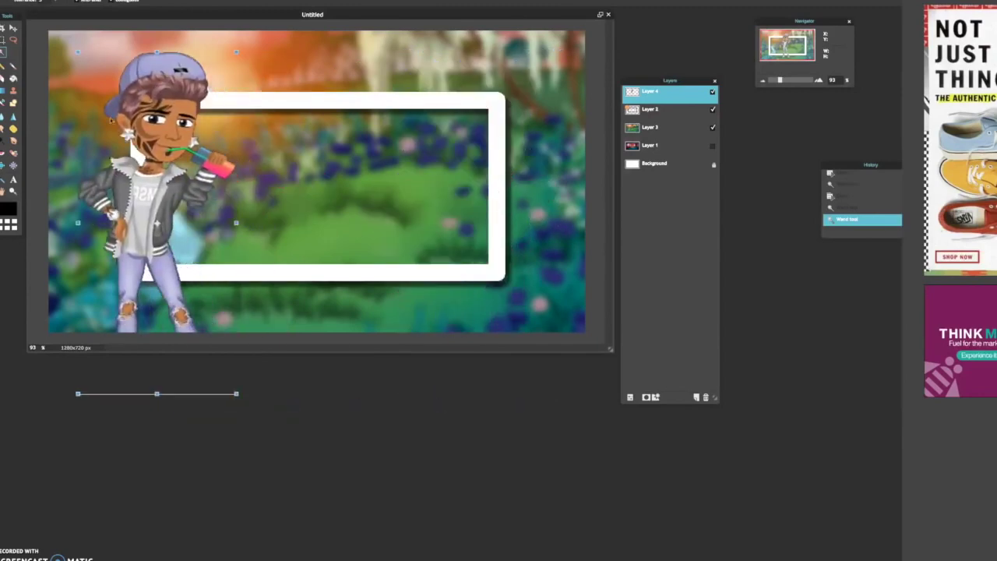
left_click_drag(157, 52, 157, 40)
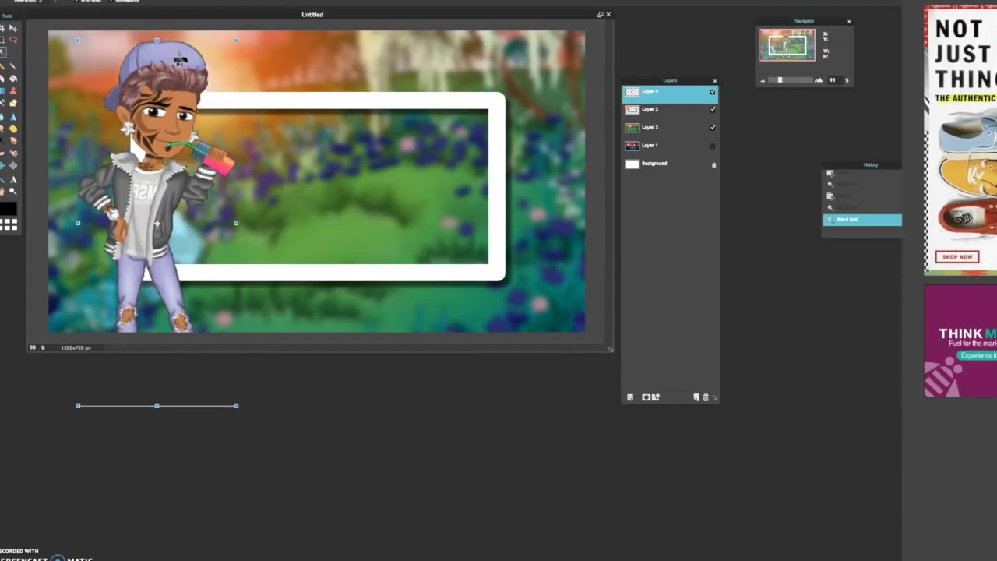
left_click_drag(160, 119, 490, 131)
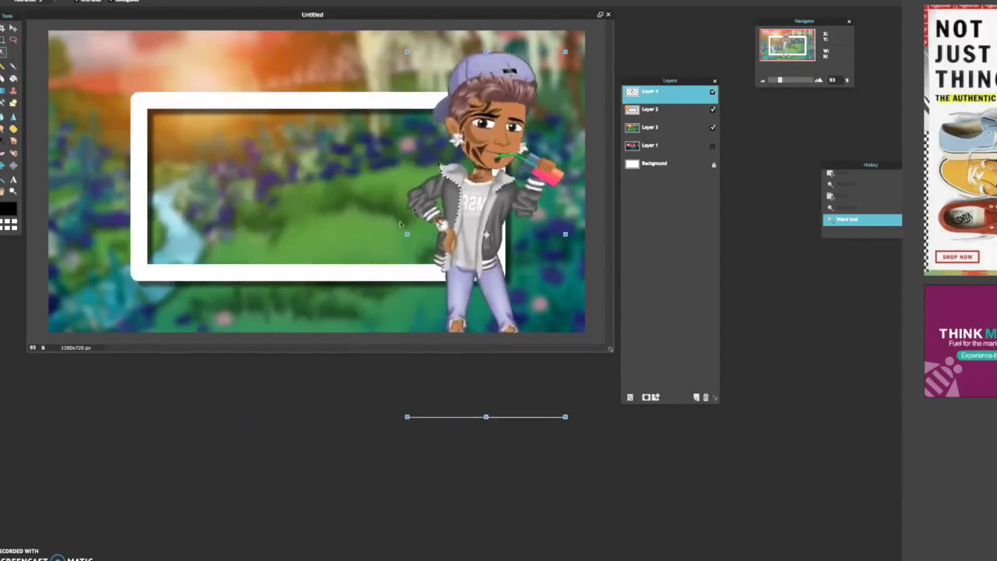
left_click_drag(409, 233, 558, 231)
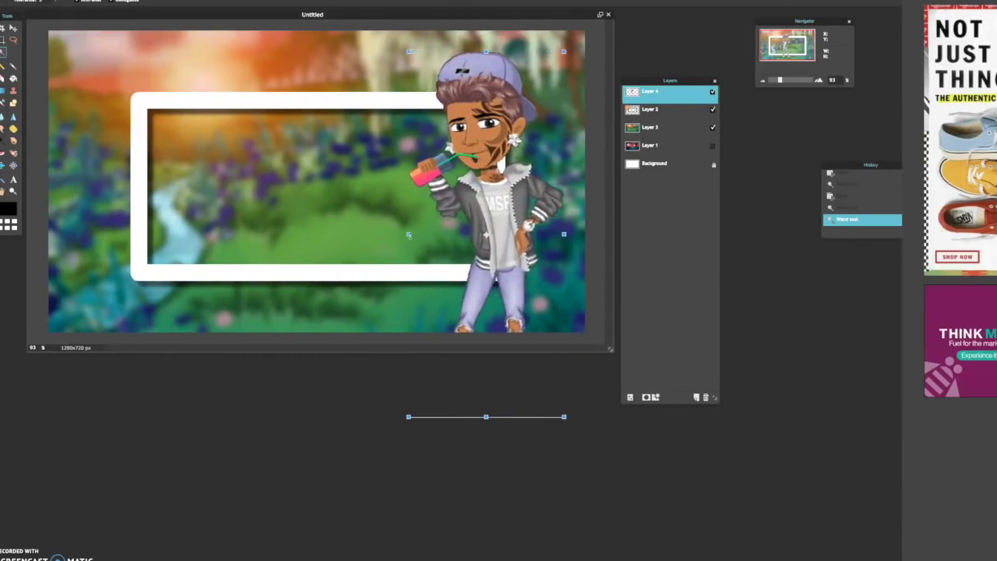
Resize the boy avatar so the canvas's lower edge crops it at the thighs, over the frame's right edge, and apply the transform.
left_click_drag(408, 52, 370, 0)
left_click_drag(468, 109, 464, 194)
left_click_drag(365, 38, 402, 117)
left_click_drag(457, 139, 466, 68)
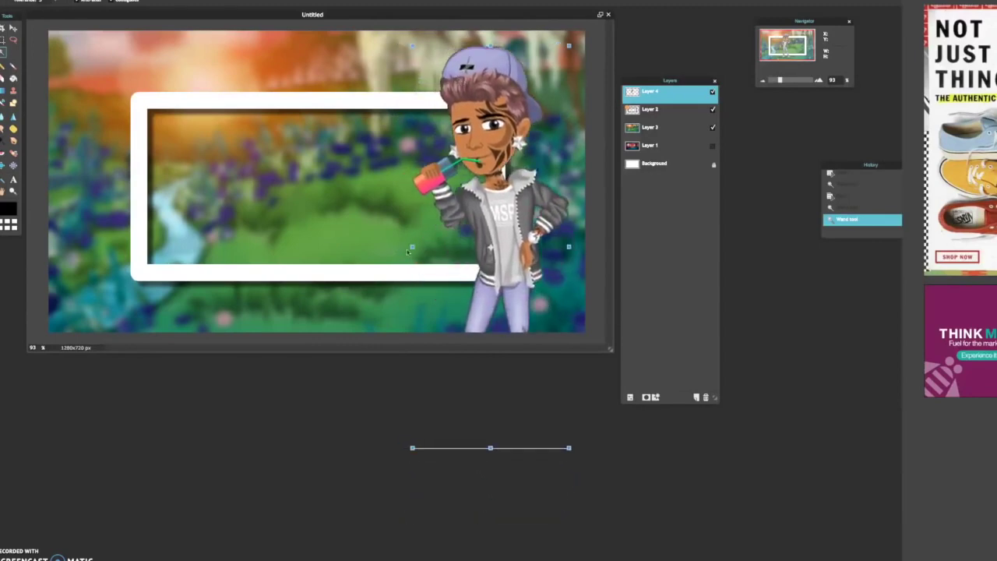
mouse_move(413, 248)
left_mouse_down()
mouse_move(428, 249)
mouse_move(407, 248)
left_mouse_up()
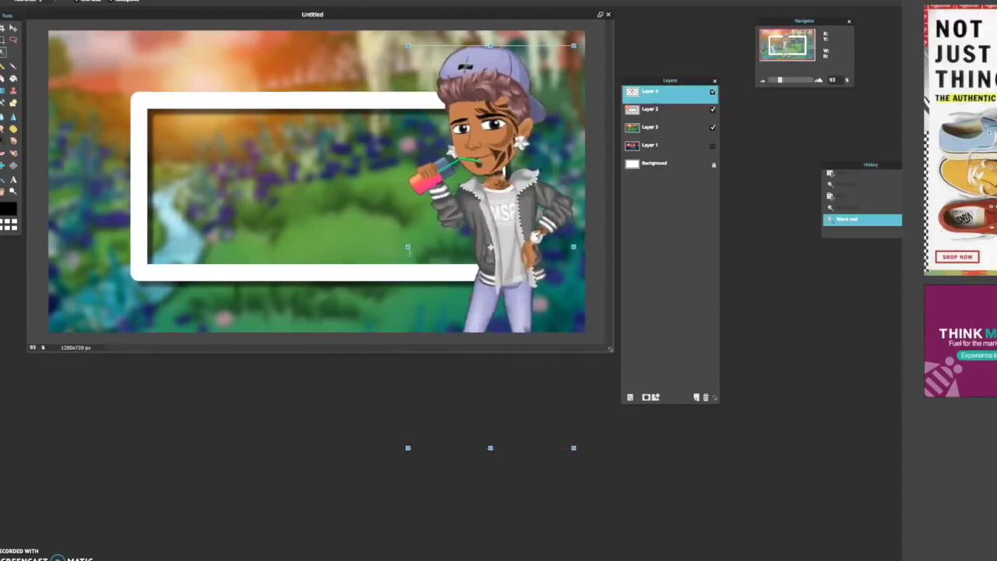
left_click_drag(409, 252, 406, 255)
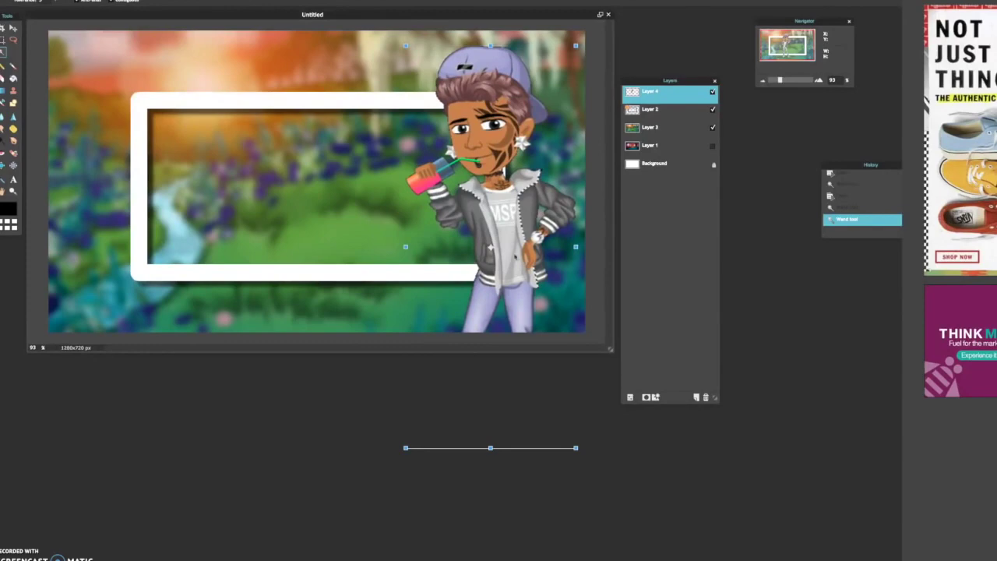
left_click_drag(507, 246, 500, 249)
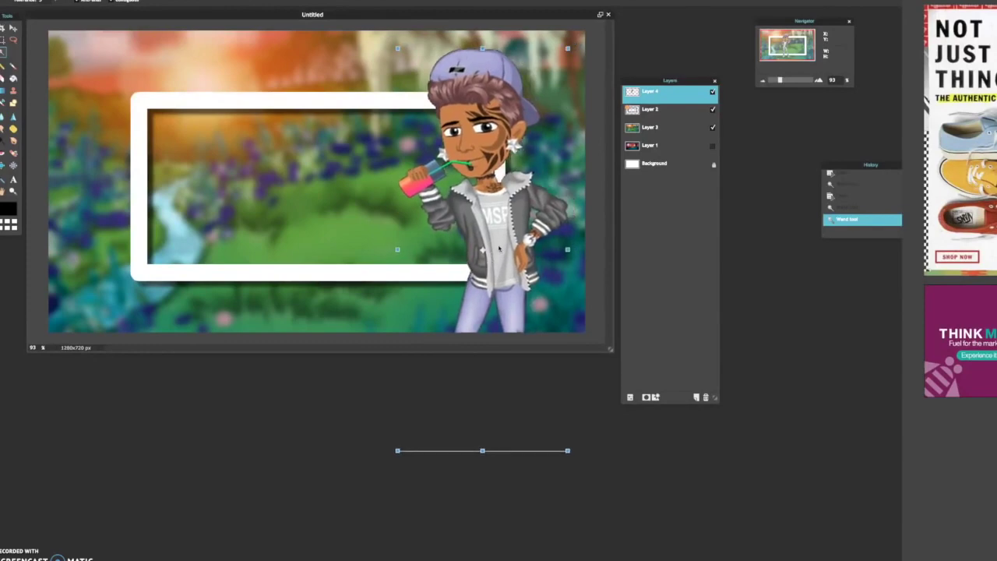
left_click_drag(500, 248, 503, 248)
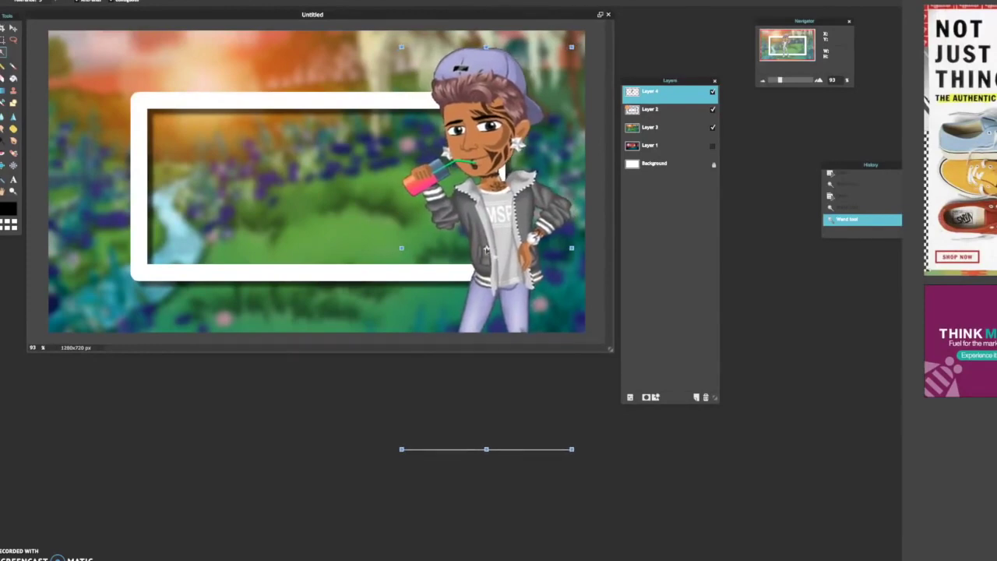
left_click(386, 264)
left_click(428, 299)
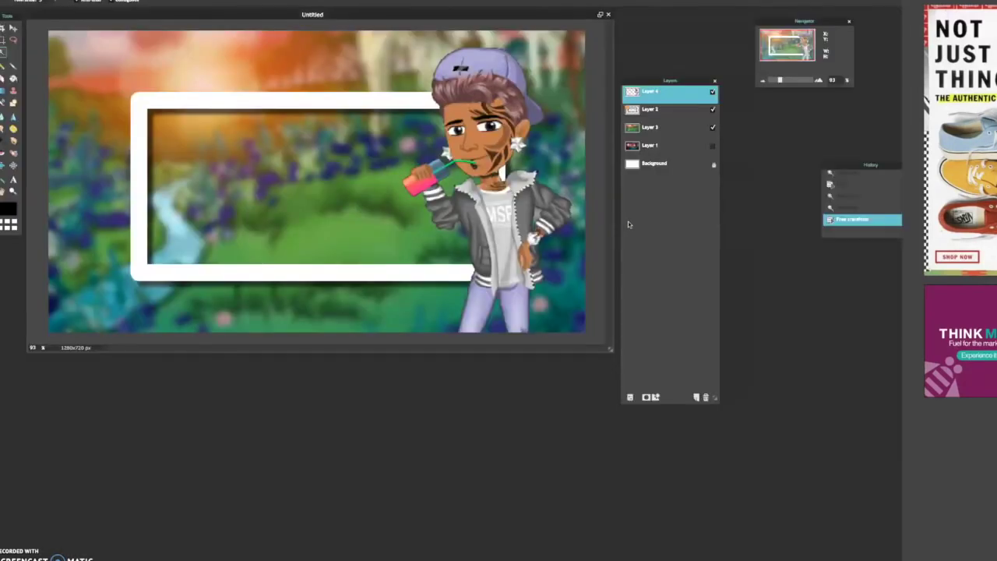
Import the screenshot of the girl avatar on a grey background as a new layer above the boy avatar.
left_click(58, 4)
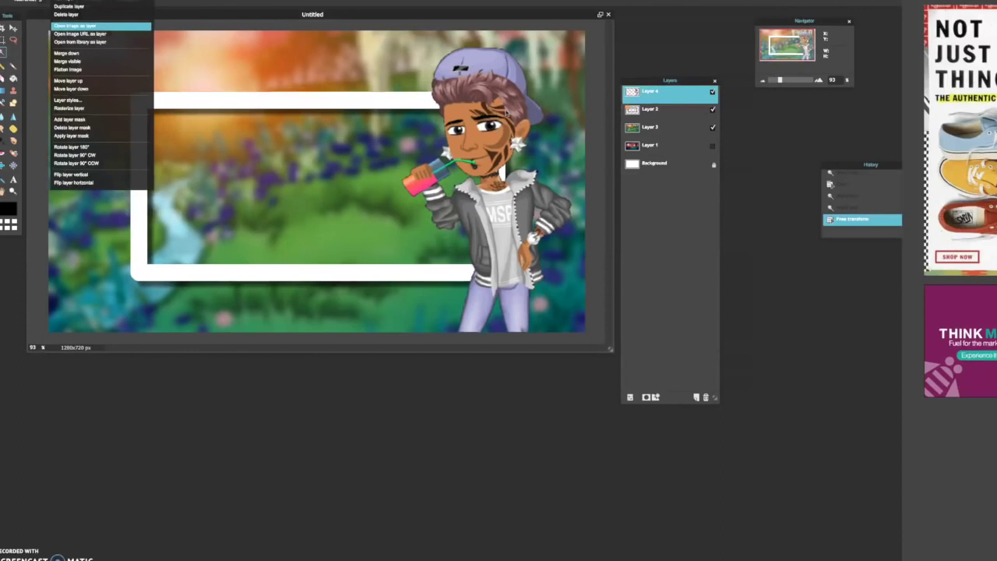
left_click(599, 35)
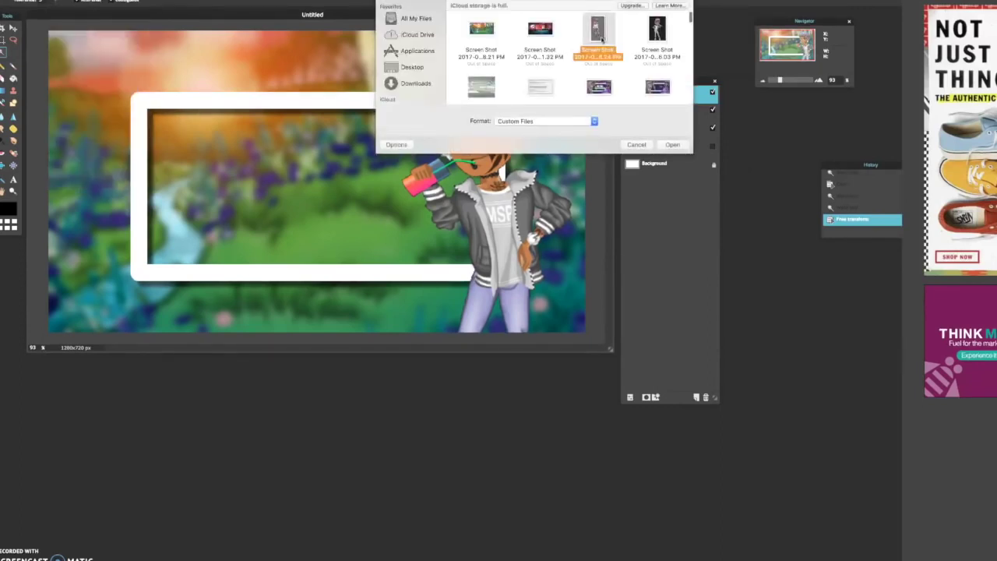
double_click(599, 35)
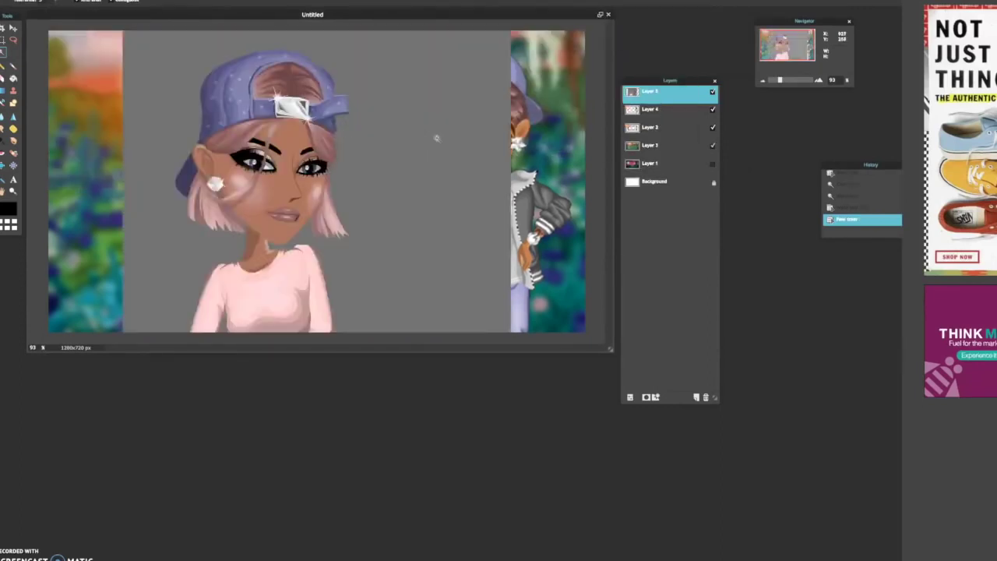
Shrink the girl avatar's layer with Free transform to fit the full figure over the frame's left part, and apply the change.
left_click(17, 1)
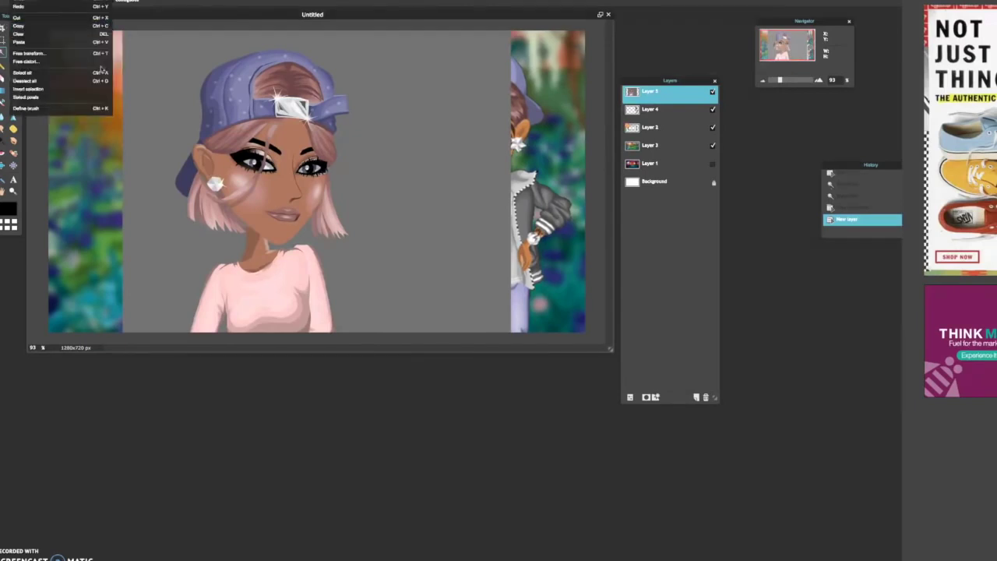
left_click(28, 53)
left_click_drag(122, 30, 128, 55)
left_click_drag(224, 117, 239, 105)
left_click_drag(144, 42, 150, 55)
left_click_drag(211, 87, 212, 76)
left_click(360, 134)
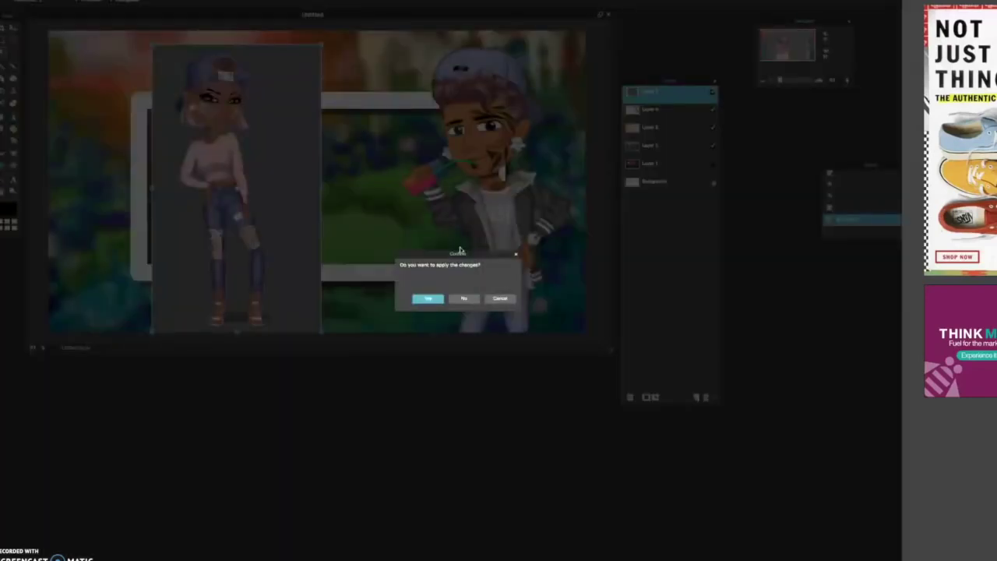
left_click(428, 299)
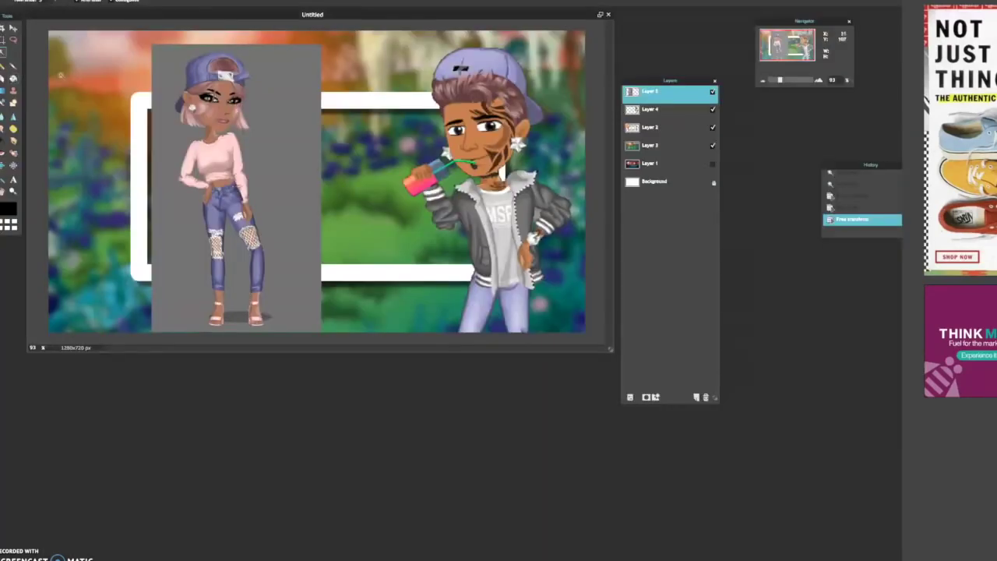
Select the grey background around the girl avatar and between her legs with the Wand tool and delete it.
left_click(175, 148)
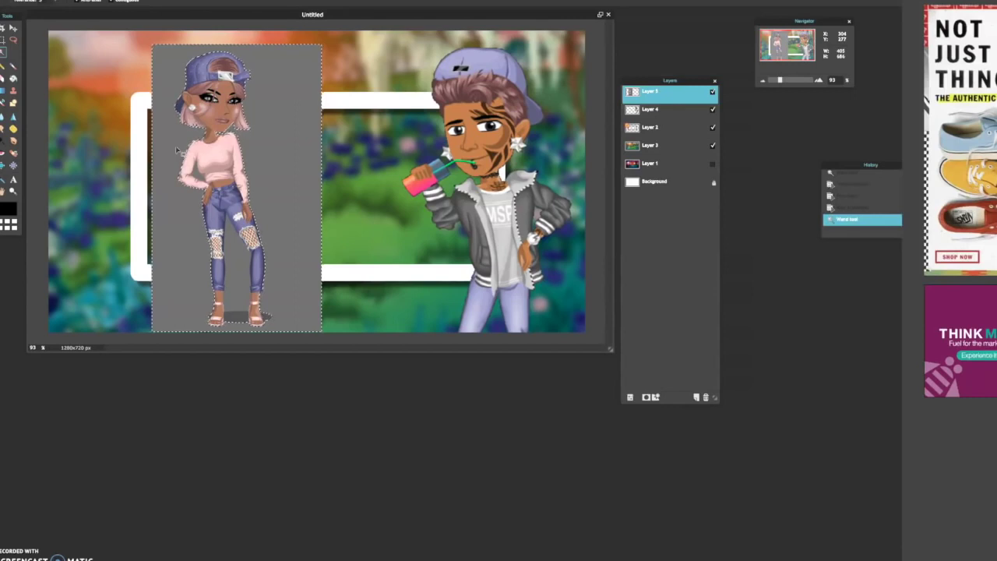
key("Delete")
key("XF86AudioLowerVolume")
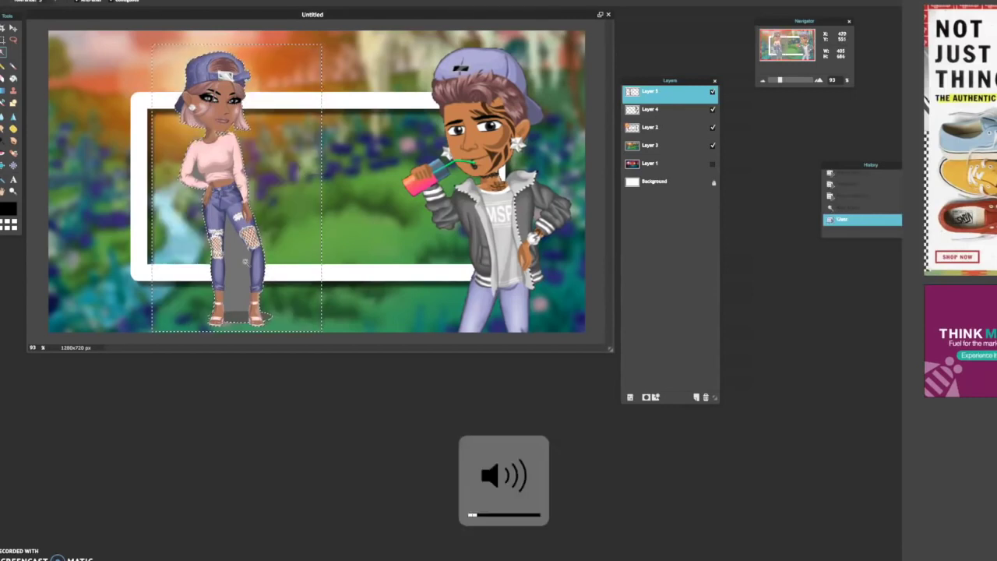
left_click(238, 261)
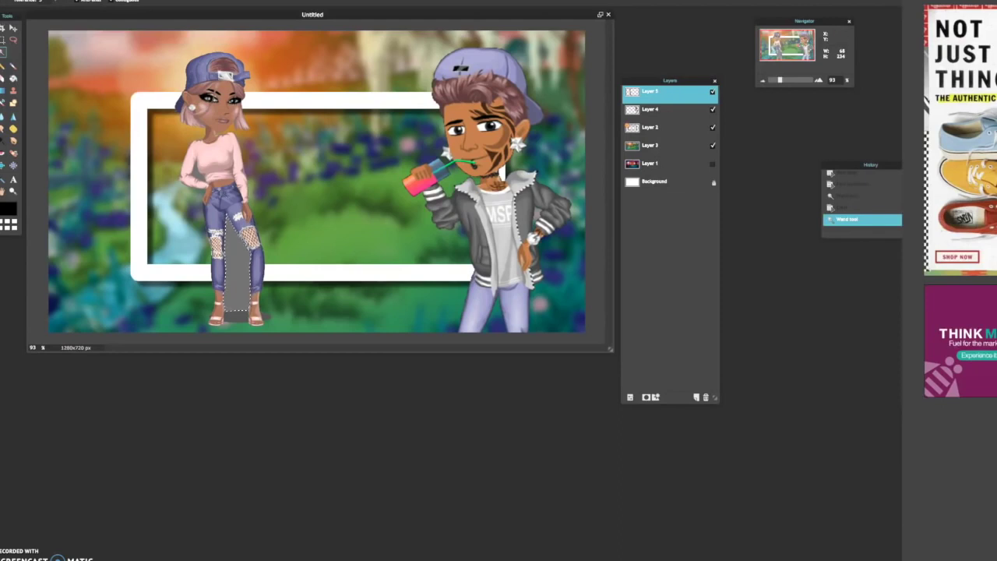
key("Delete")
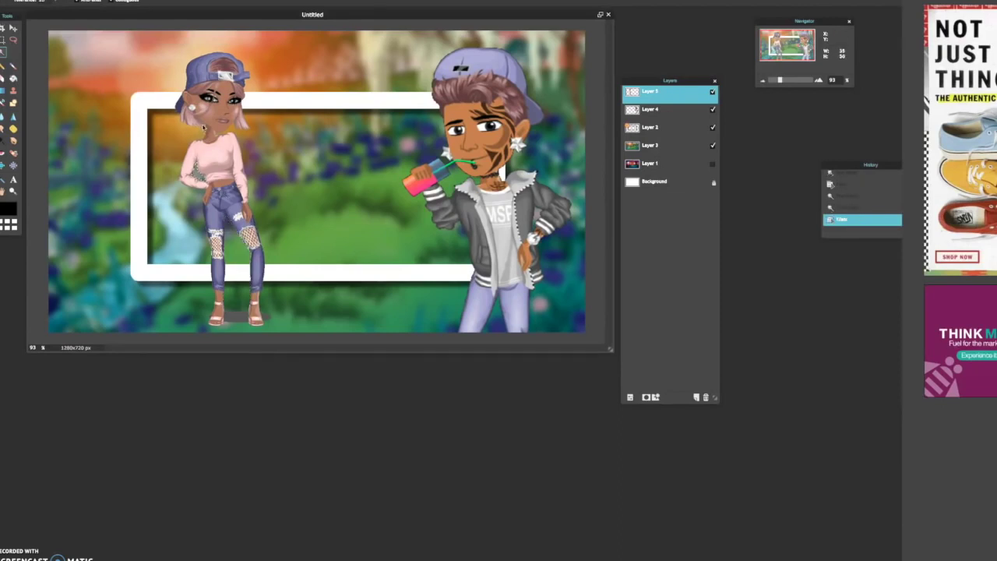
Try to select leftover grey patches beside the girl avatar's neck and hair with the Wand tool, and clear the selection.
left_click(204, 123)
left_click(202, 129)
left_click(204, 129)
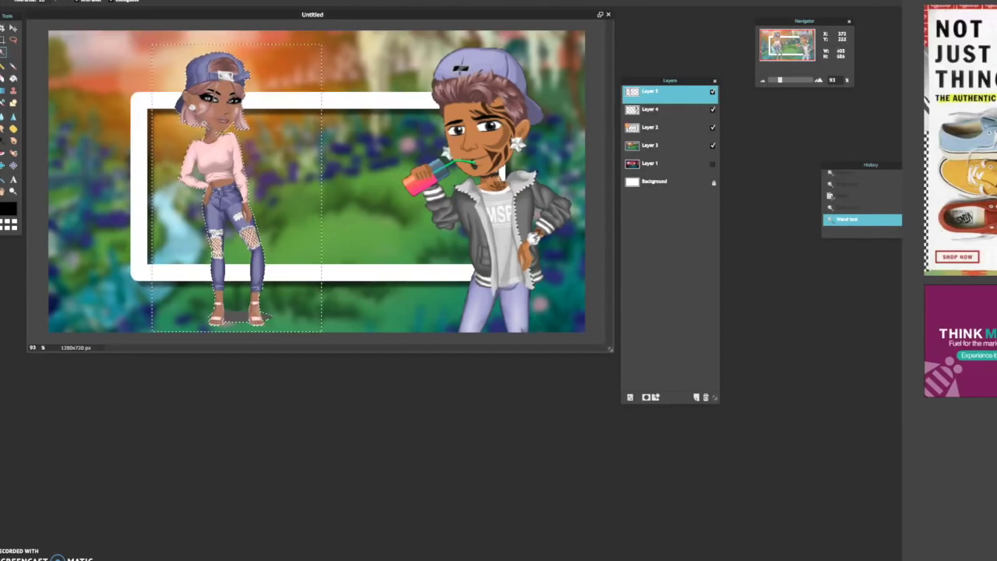
left_click(206, 126)
left_click(205, 123)
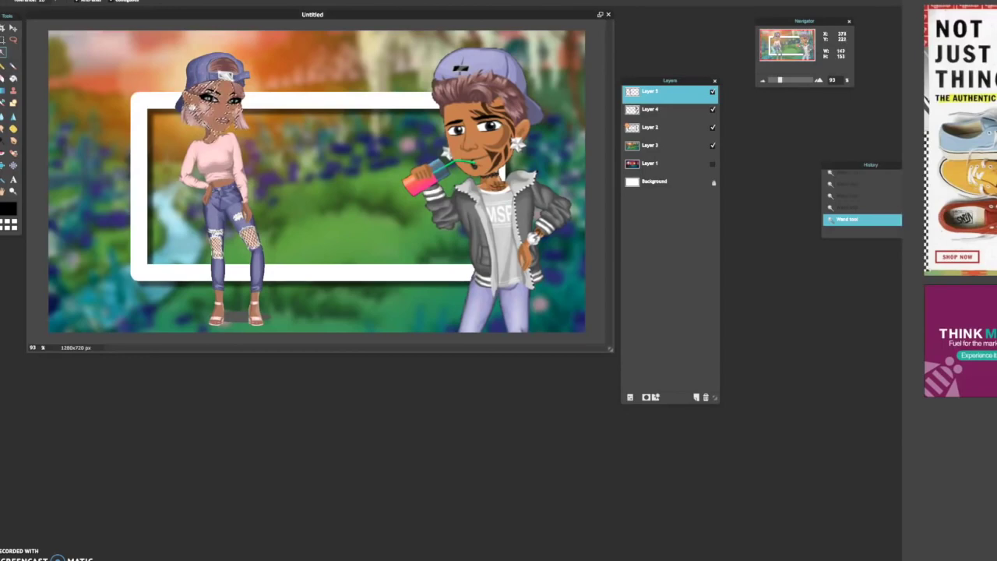
left_click(188, 108)
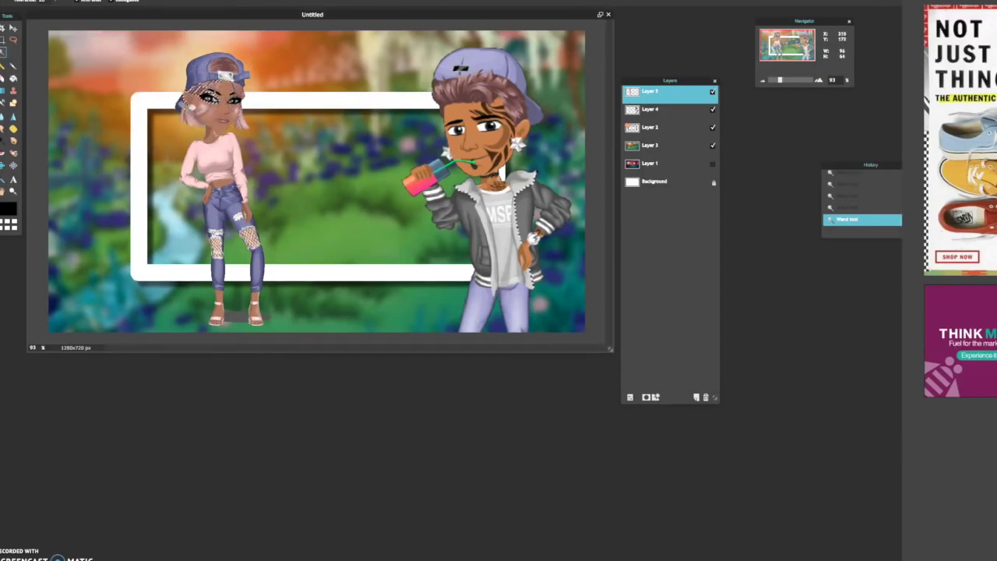
left_click(188, 107)
left_click(309, 167)
left_click(203, 122)
left_click(203, 125)
left_click(309, 166)
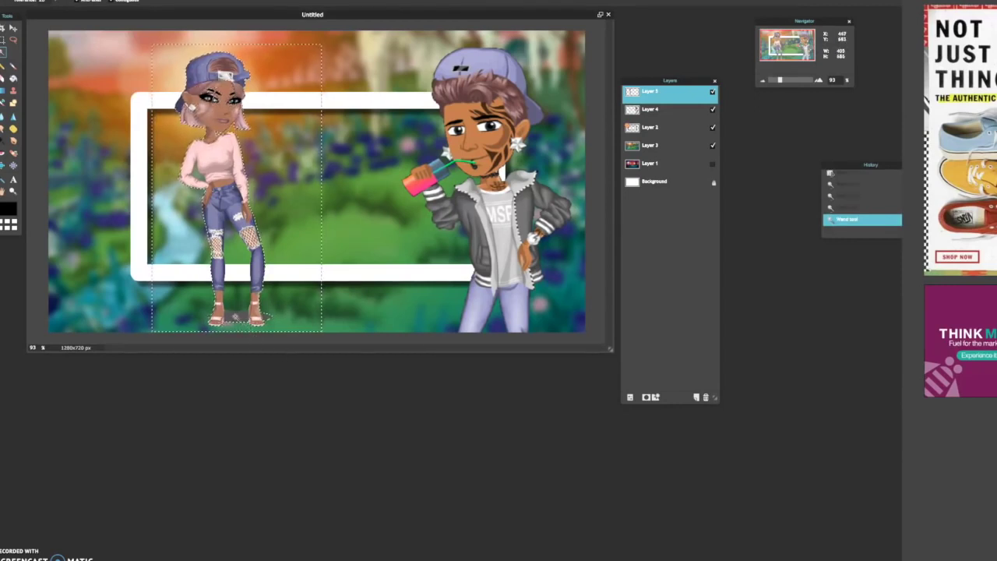
key("ctrl+d")
Enlarge the girl avatar with Free transform and move it over the frame's left edge, cropped at the thighs by the canvas, and apply the transform.
left_click(15, 0)
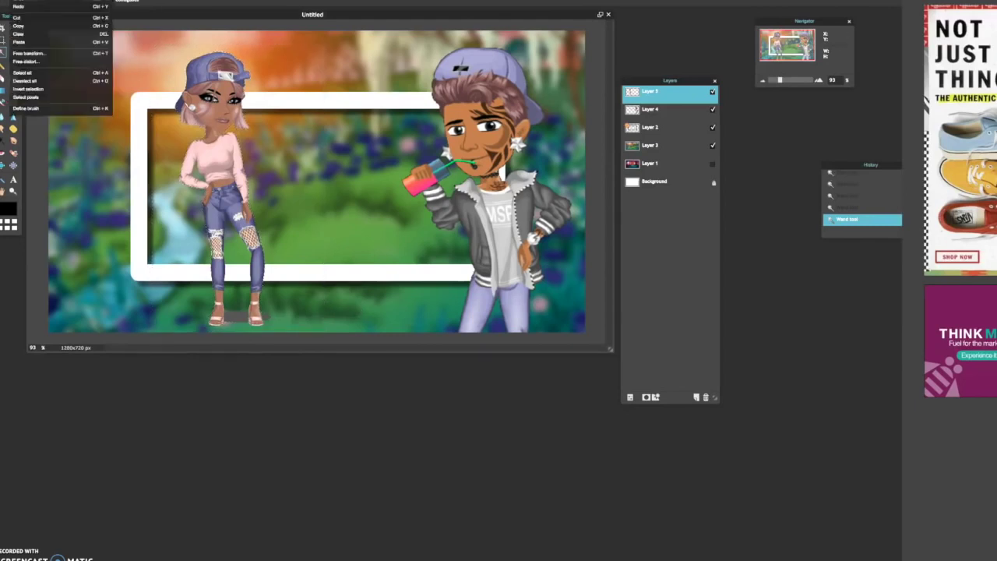
left_click(47, 54)
left_click_drag(271, 326, 301, 408)
left_click_drag(222, 213, 169, 285)
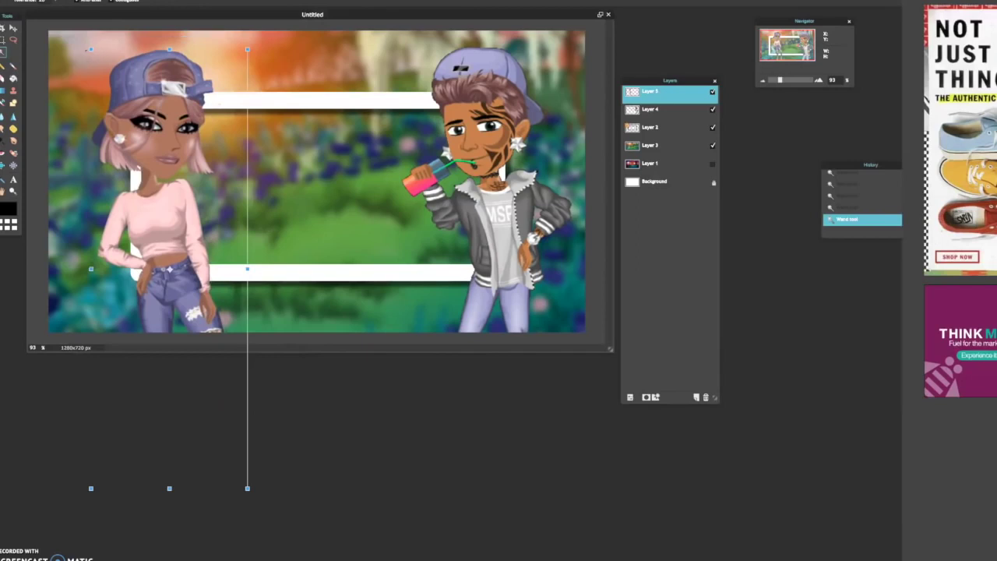
left_click_drag(91, 48, 96, 51)
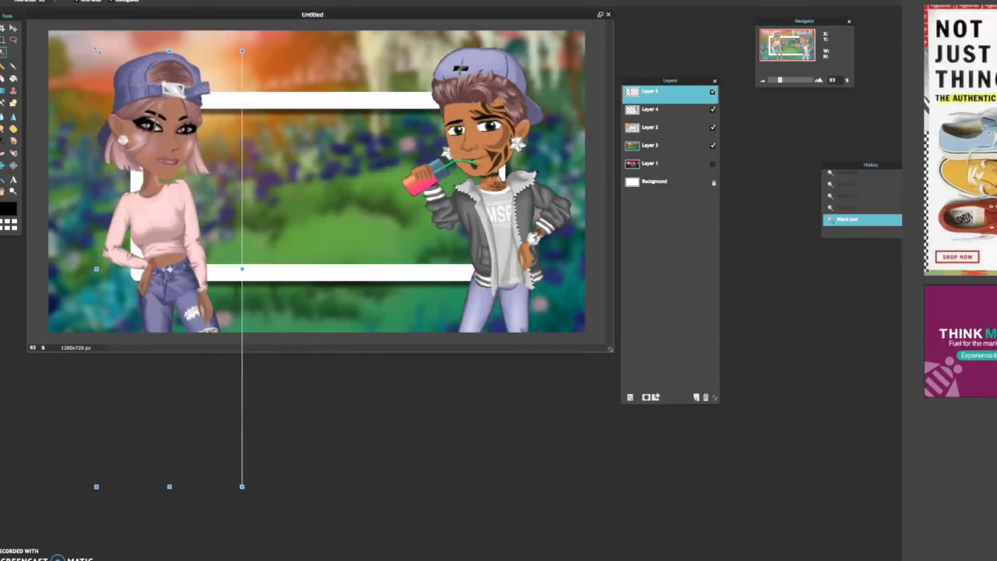
mouse_move(145, 102)
left_mouse_down()
mouse_move(126, 96)
mouse_move(148, 98)
left_mouse_up()
left_click(363, 161)
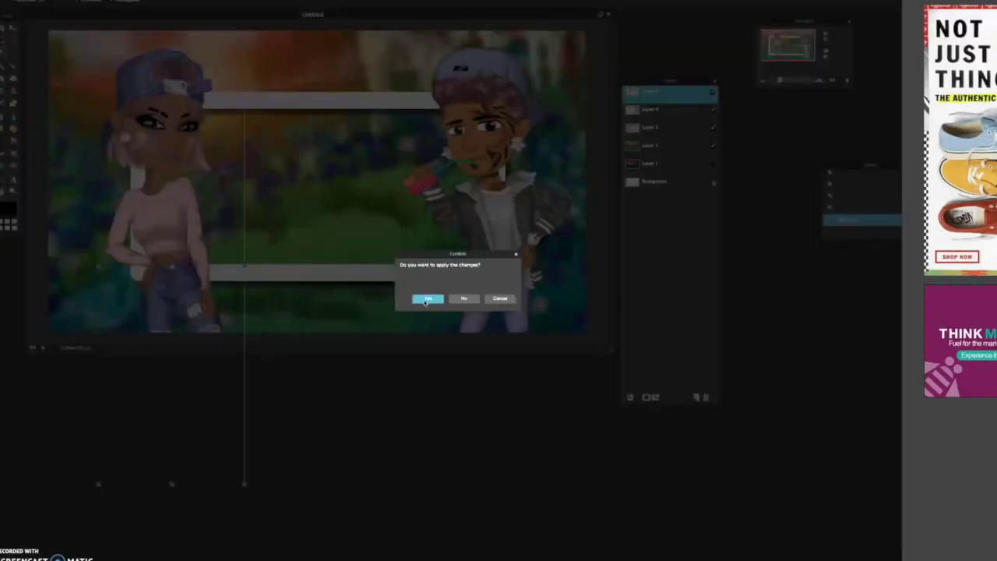
left_click(427, 299)
Enlarge the boy avatar's layer slightly with Free transform, shift it down to match the girl's head height, and apply the change.
left_click(663, 114)
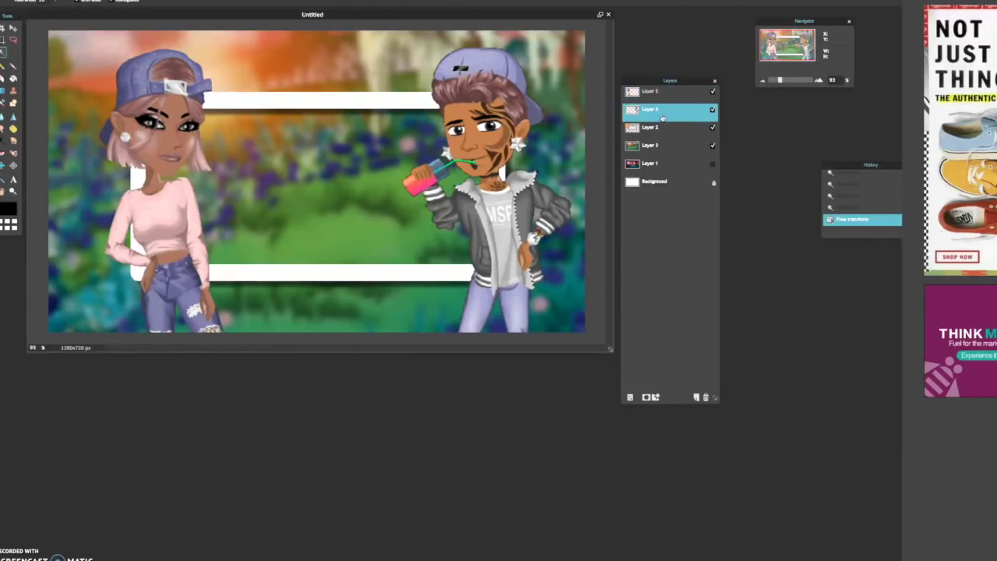
left_click(31, 2)
left_click(70, 56)
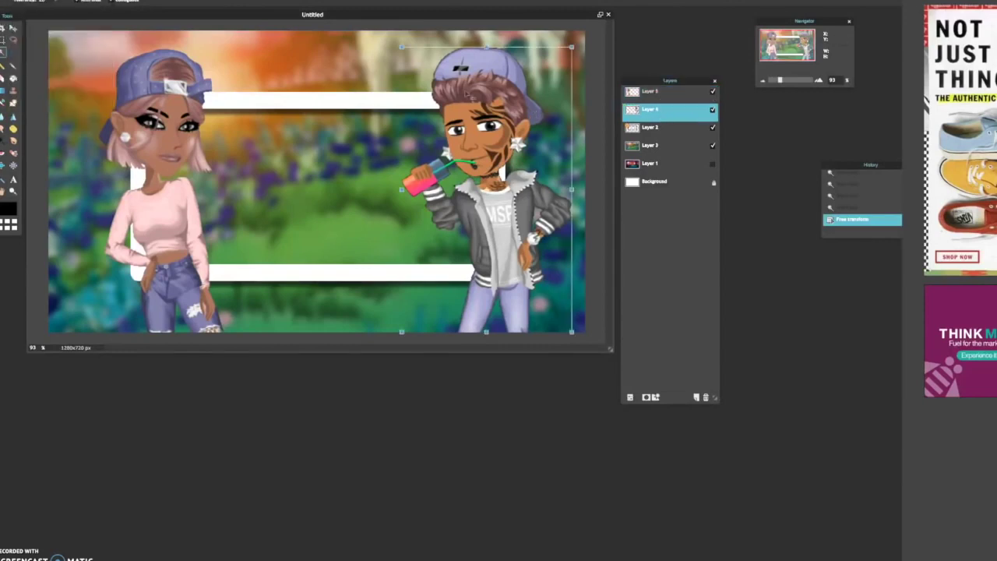
left_click_drag(572, 48, 575, 39)
mouse_move(500, 129)
left_mouse_down()
mouse_move(498, 150)
mouse_move(500, 137)
left_mouse_up()
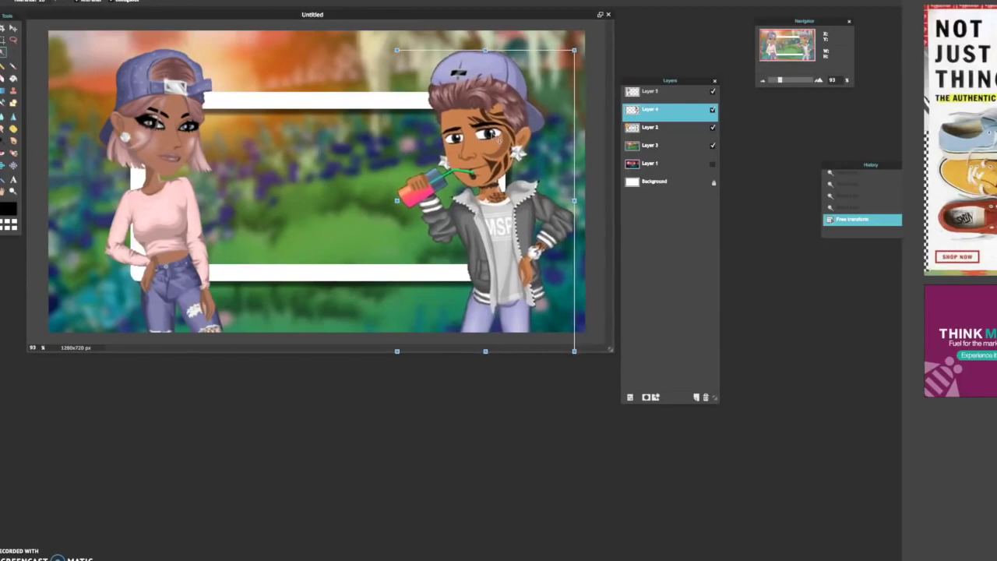
left_click(373, 205)
left_click(428, 299)
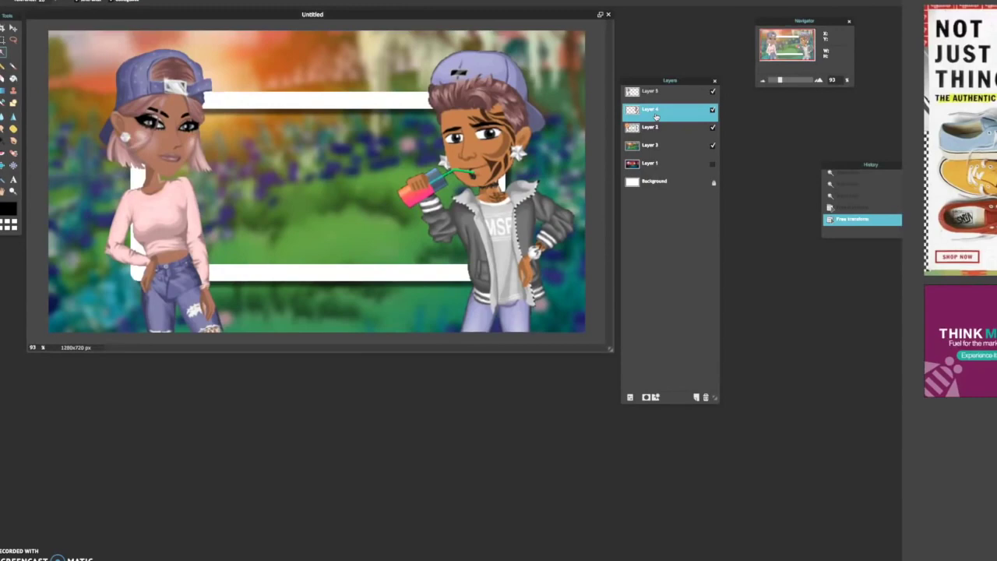
Add a white outer glow to the girl avatar's layer with opacity 100, hardness 10 and size 7.
left_click(663, 92)
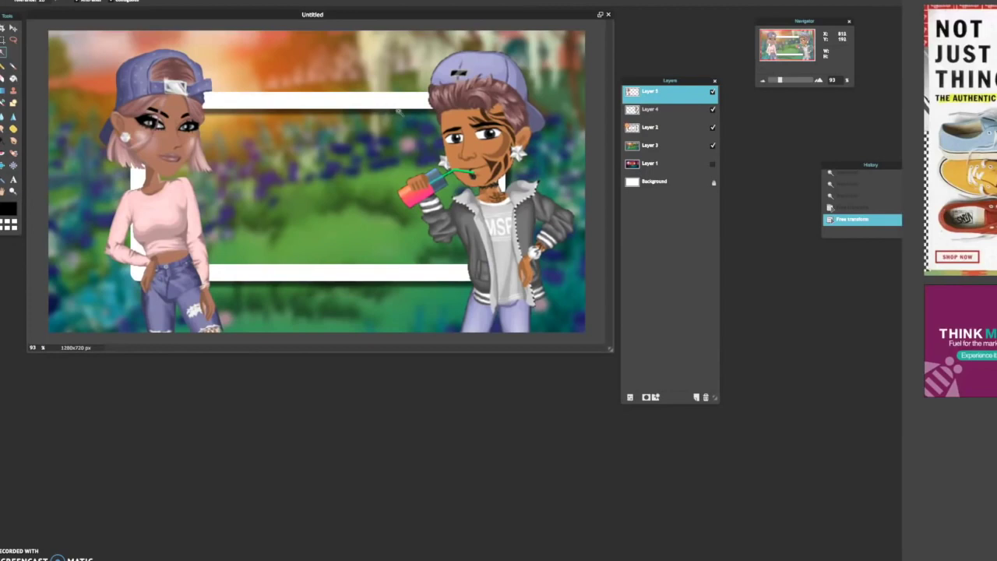
right_click(683, 102)
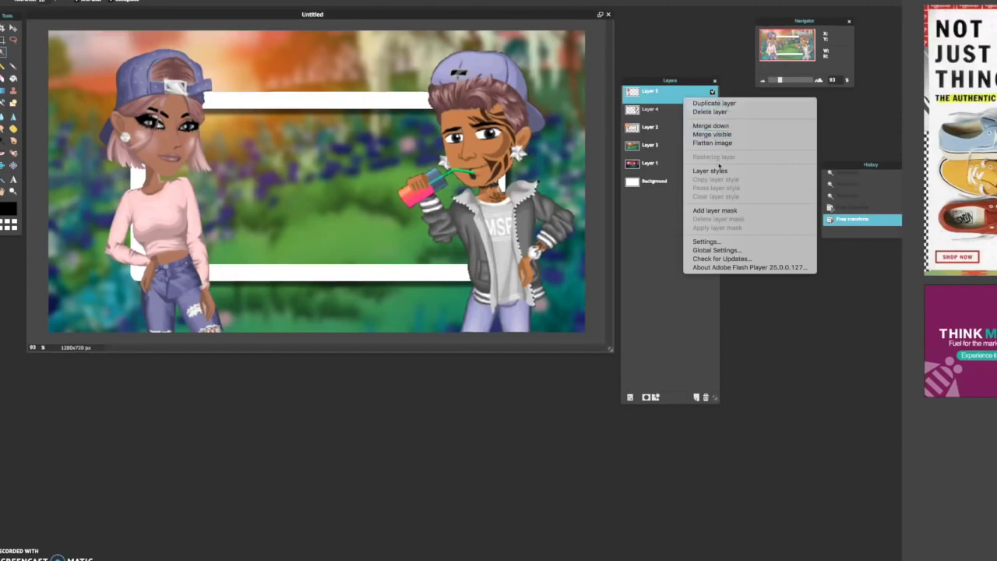
left_click(710, 170)
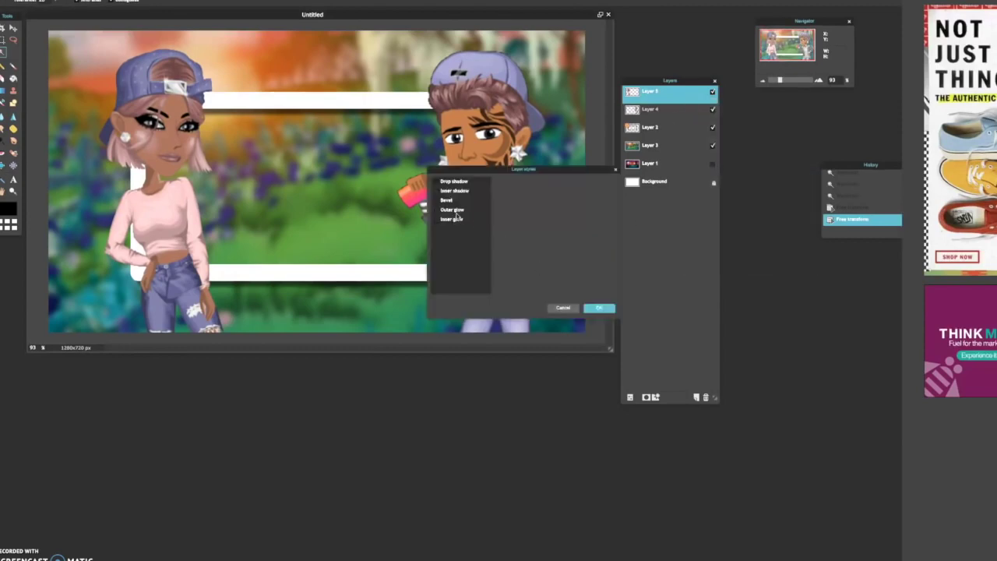
left_click(464, 212)
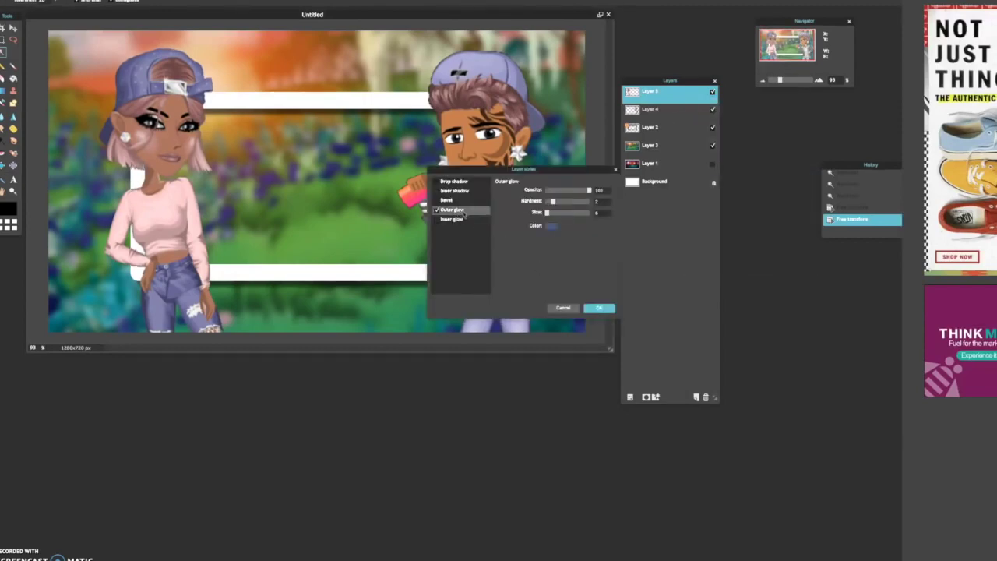
left_click(550, 227)
left_click(620, 324)
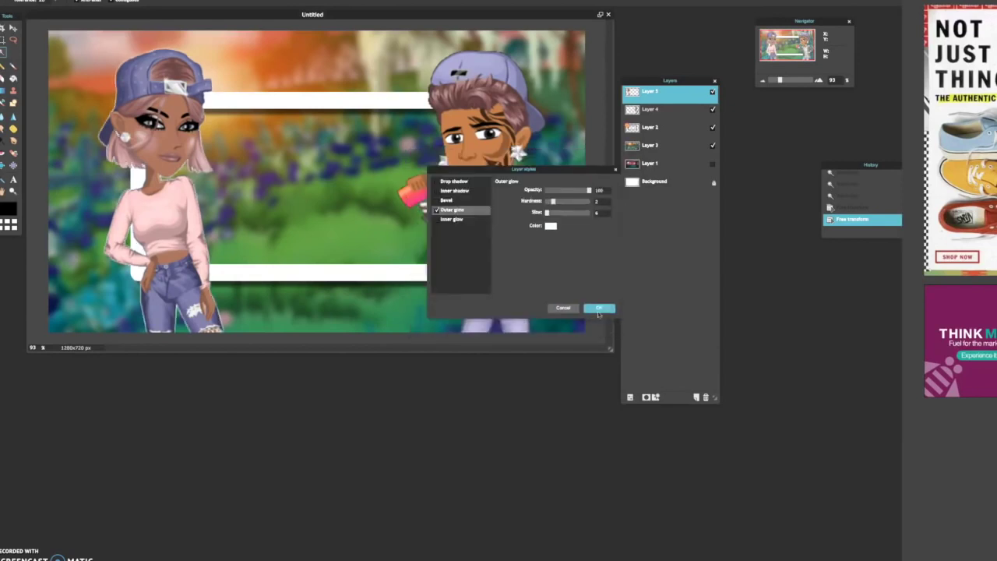
left_click_drag(554, 203, 614, 205)
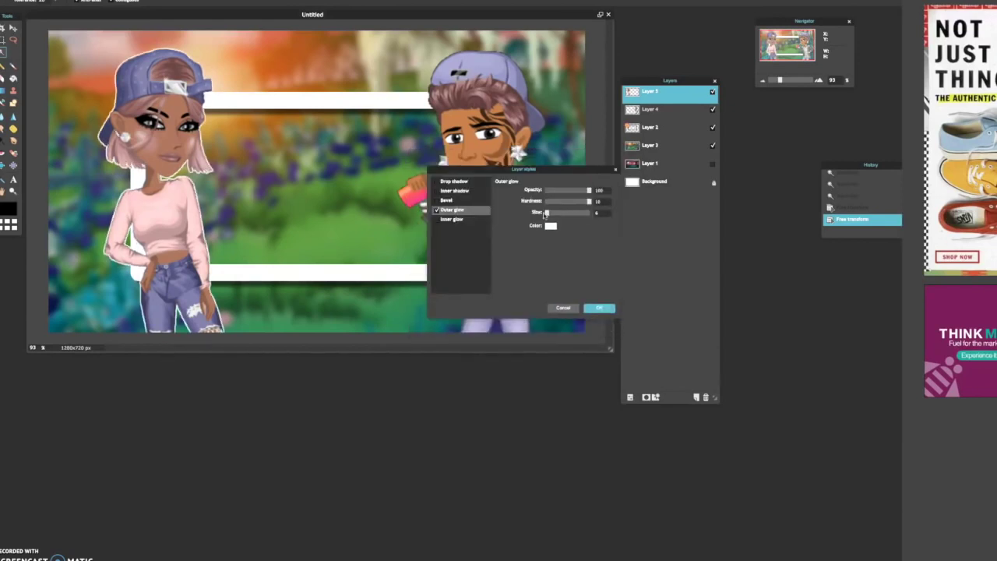
left_click_drag(547, 213, 551, 237)
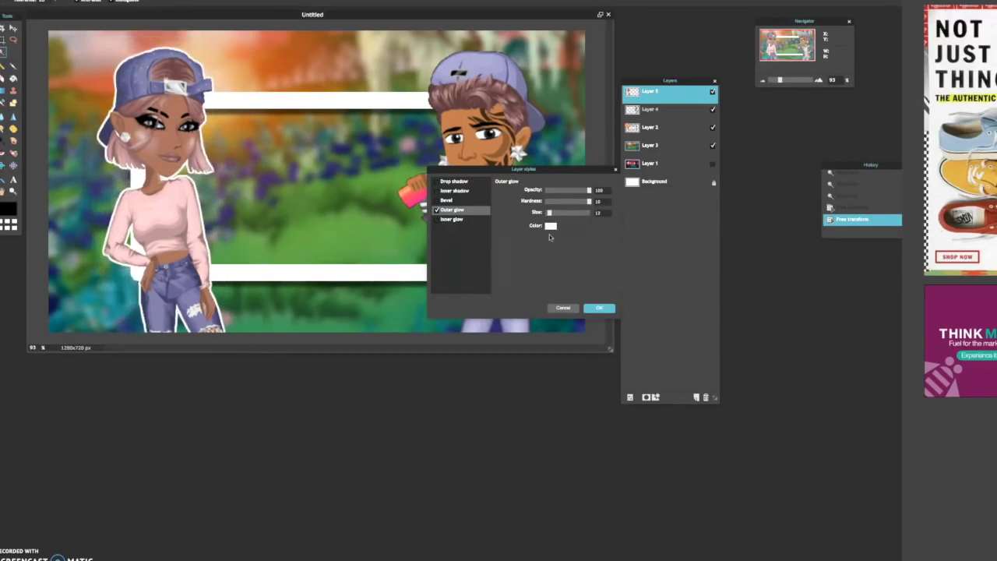
left_click_drag(550, 237, 548, 239)
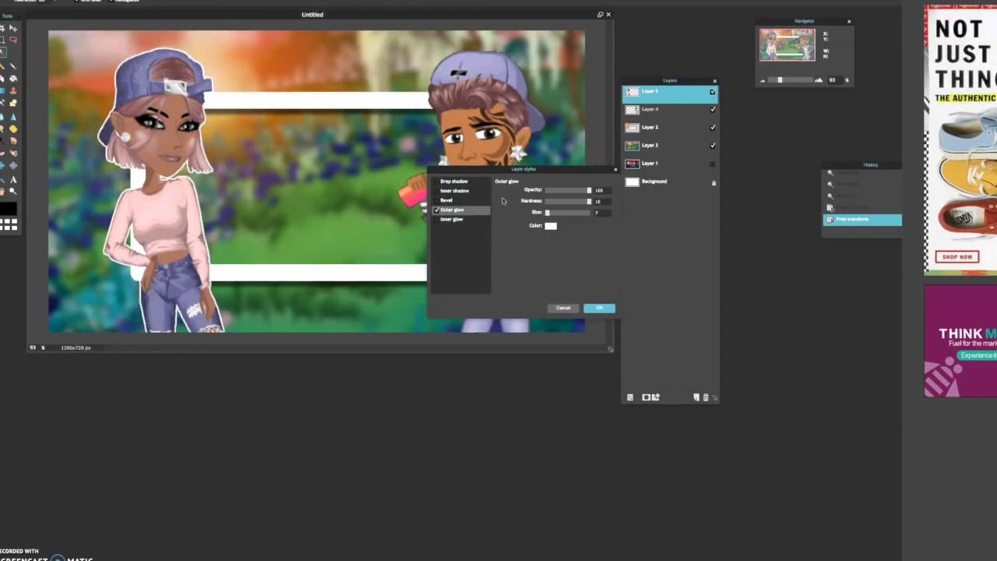
Add a slightly softened black drop shadow to the girl avatar with opacity 55, distance 18 and angle -25, and apply the layer styles.
left_click(462, 183)
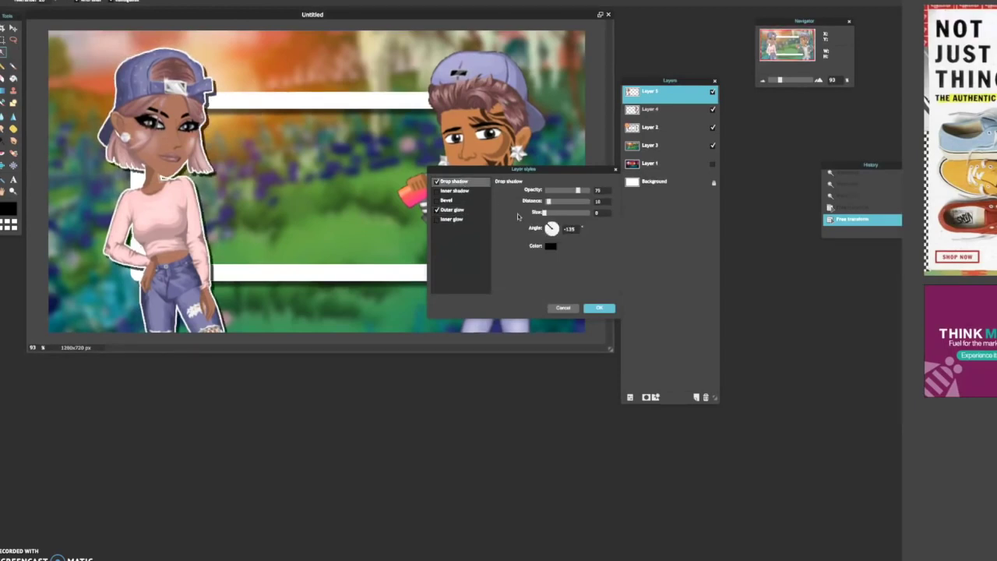
left_click_drag(549, 234, 562, 226)
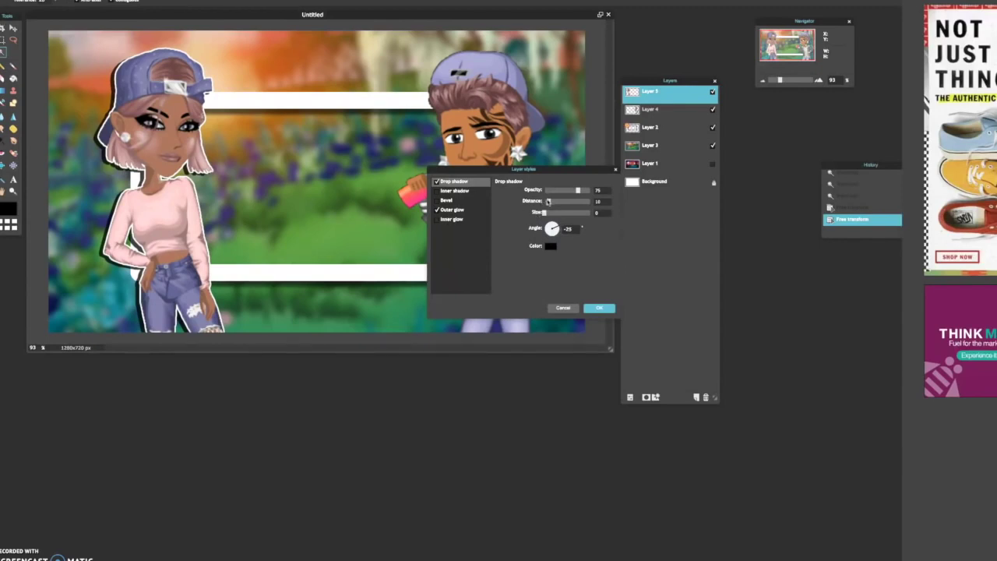
left_click_drag(549, 201, 567, 191)
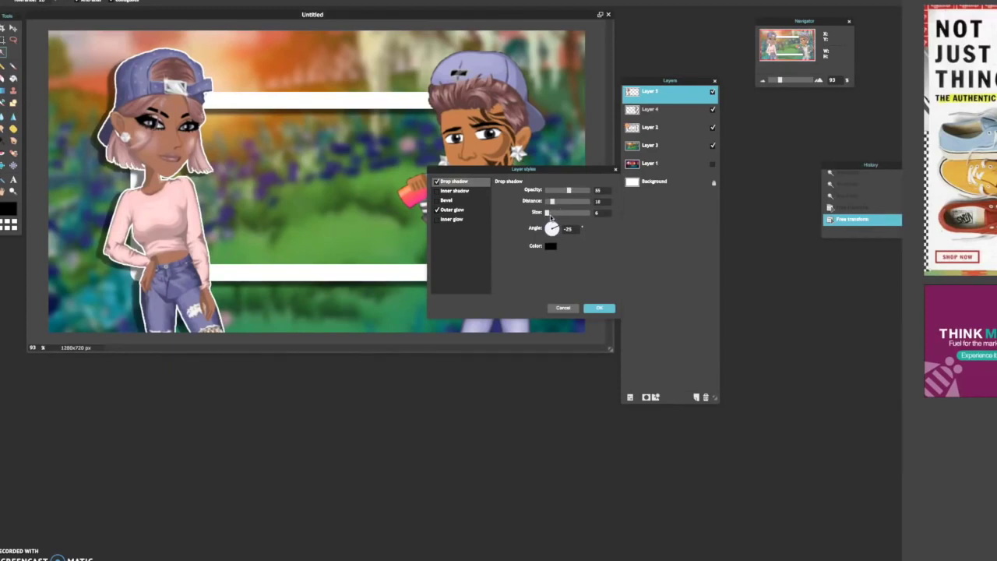
left_click_drag(550, 216, 550, 217)
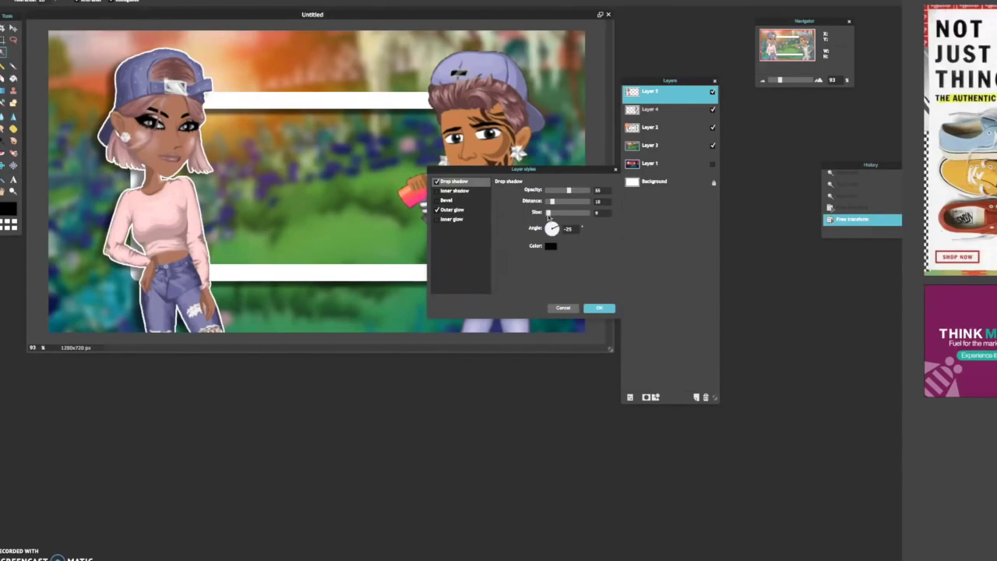
left_click(597, 307)
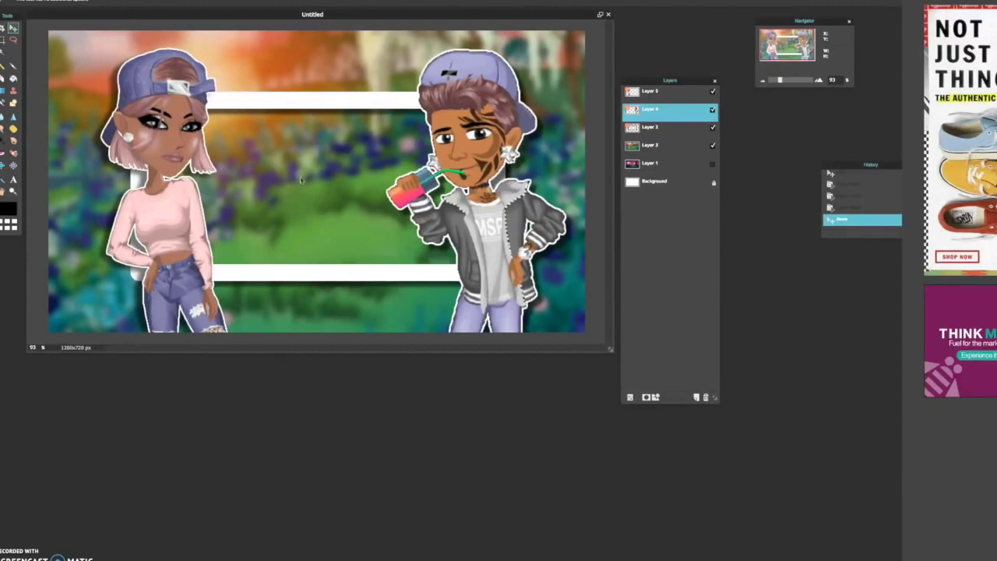
Save the image to the computer as a JPEG named THUMBN at quality 100.
left_click(6, 1)
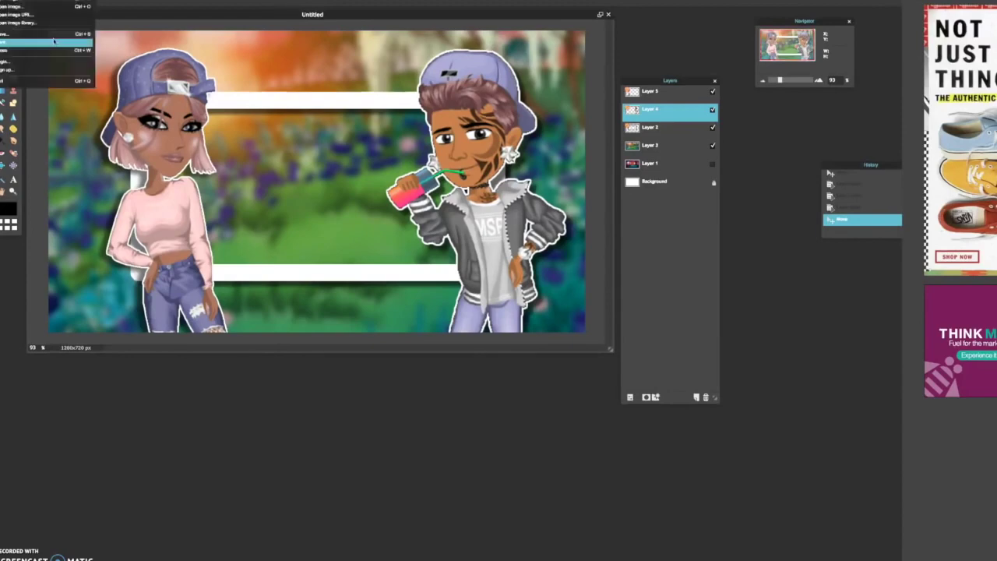
left_click(49, 36)
left_click_drag(573, 277, 605, 278)
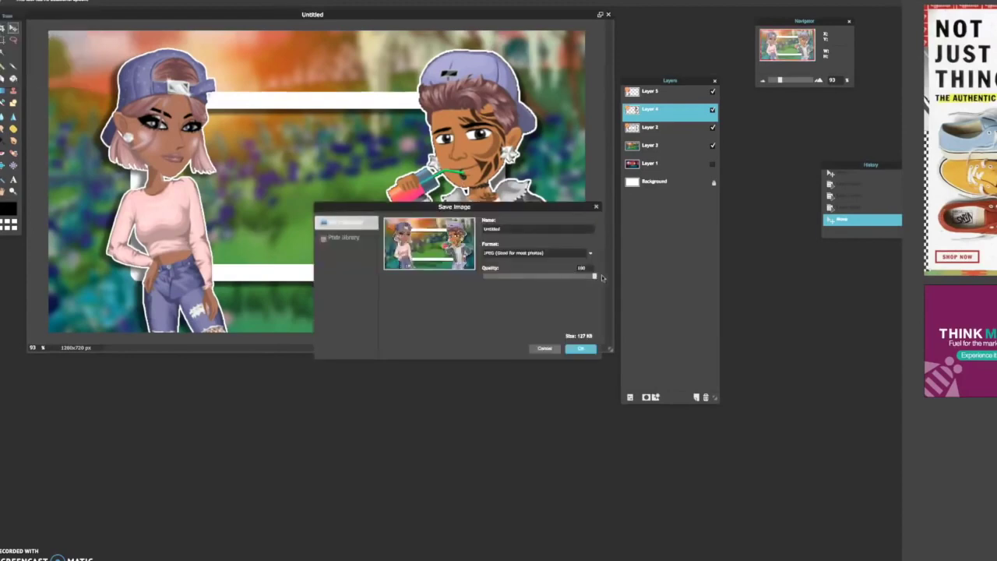
double_click(486, 229)
type("t")
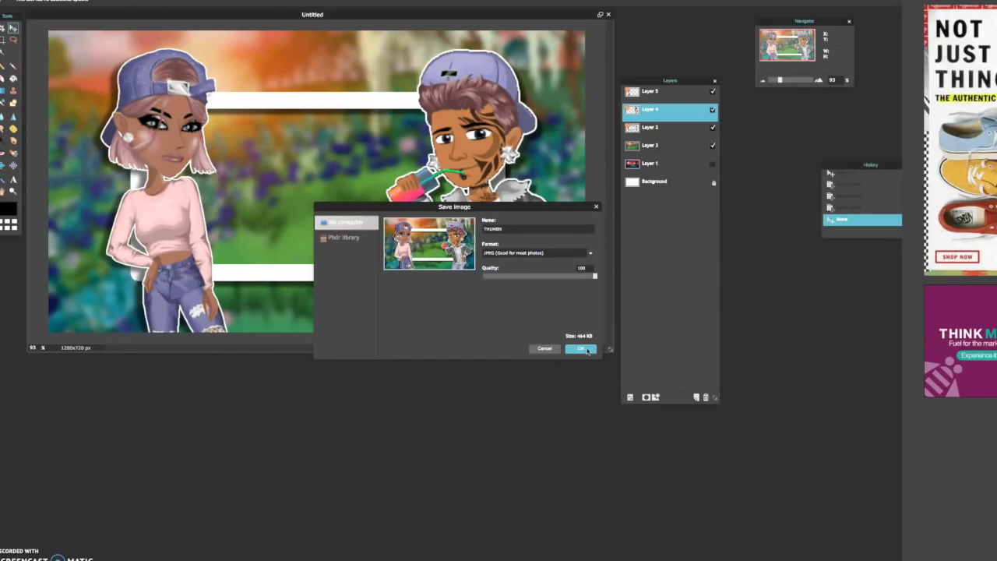
left_click(582, 349)
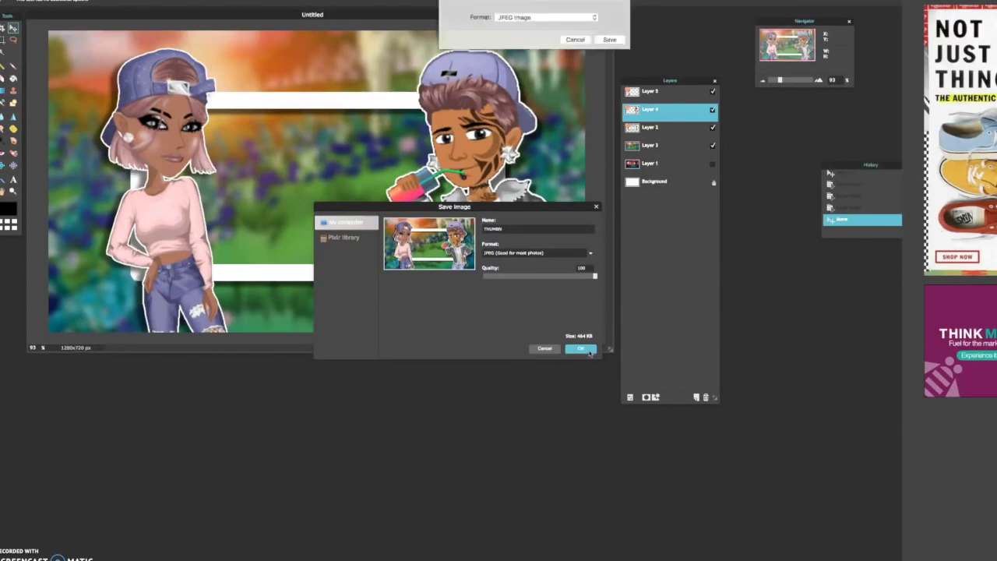
left_click(609, 74)
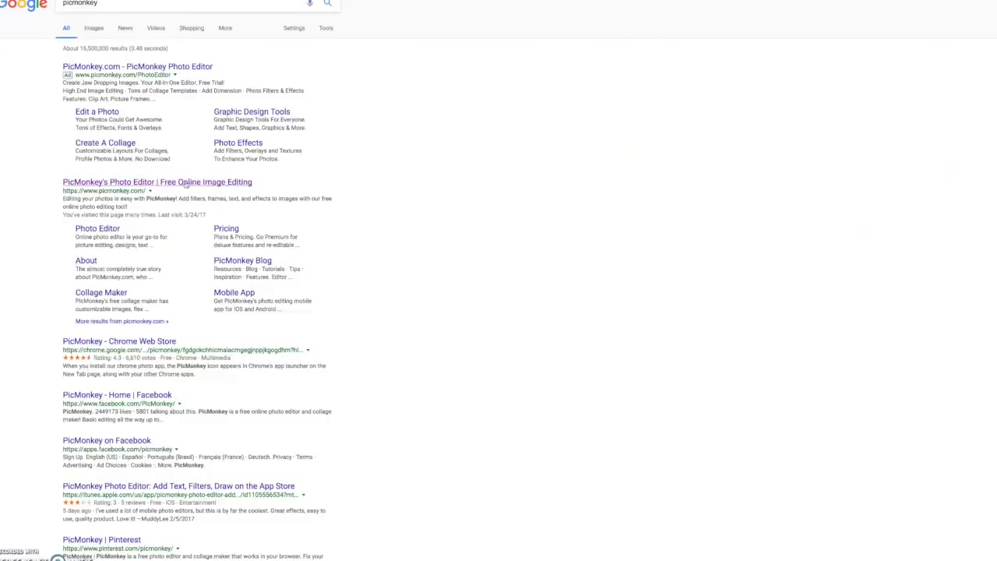
Open the PicMonkey photo editor website from the Google search results.
left_click(189, 184)
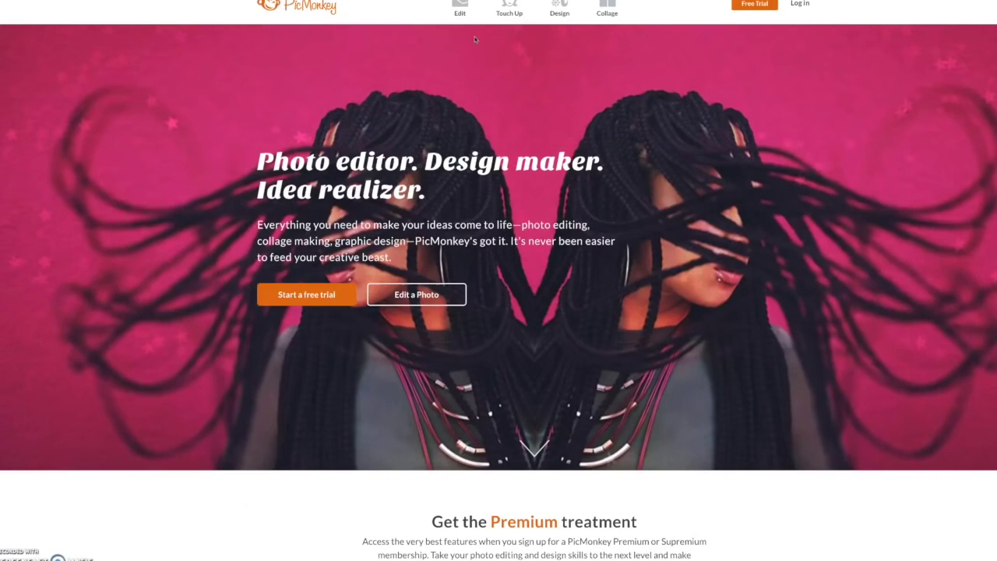
Open the saved THUMBN.jpg image from the computer in the photo editor.
left_click(463, 14)
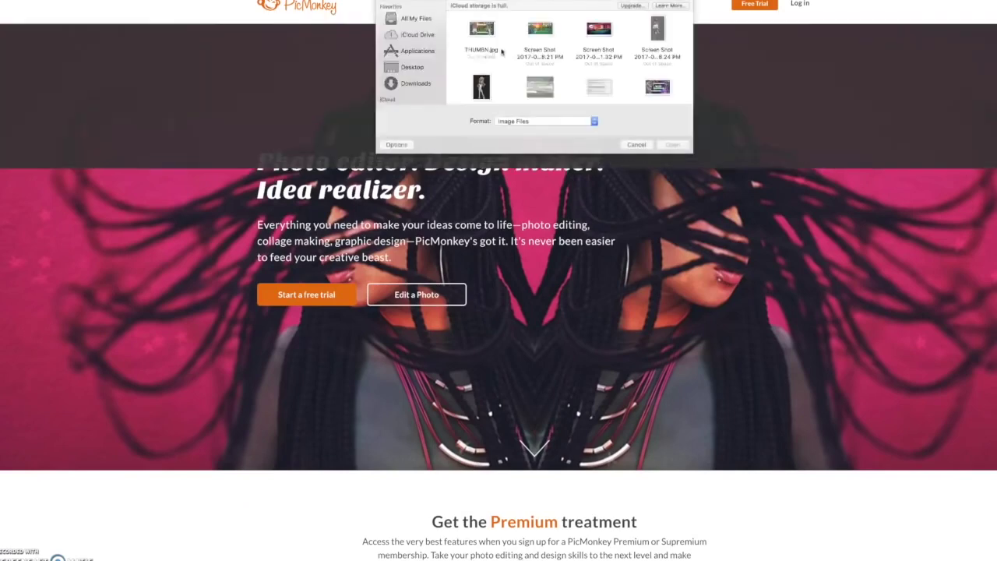
double_click(483, 35)
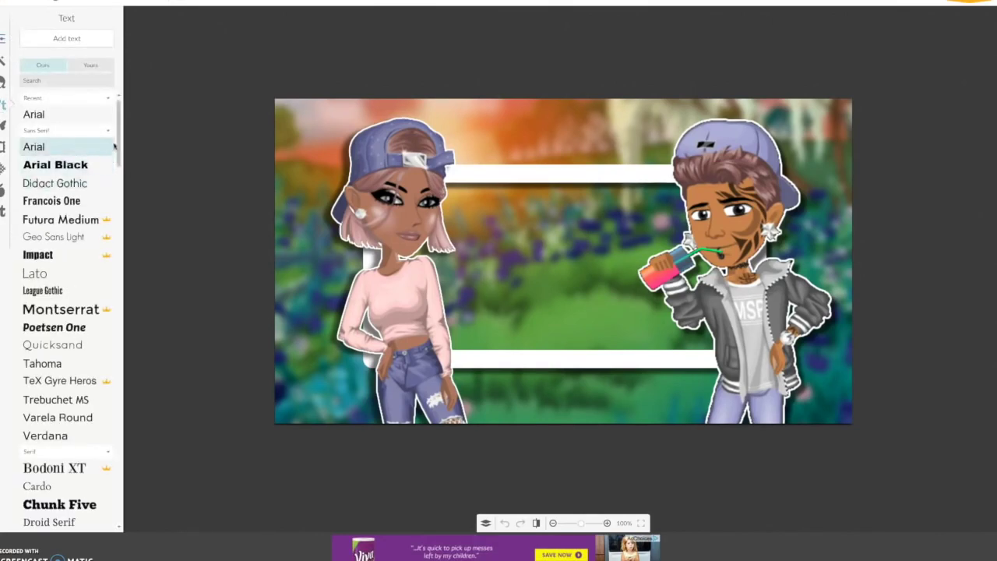
Add a text box using the computer's own font list and enter HOW TO MAKE in it.
mouse_move(119, 144)
left_mouse_down()
mouse_move(109, 216)
mouse_move(116, 129)
left_mouse_up()
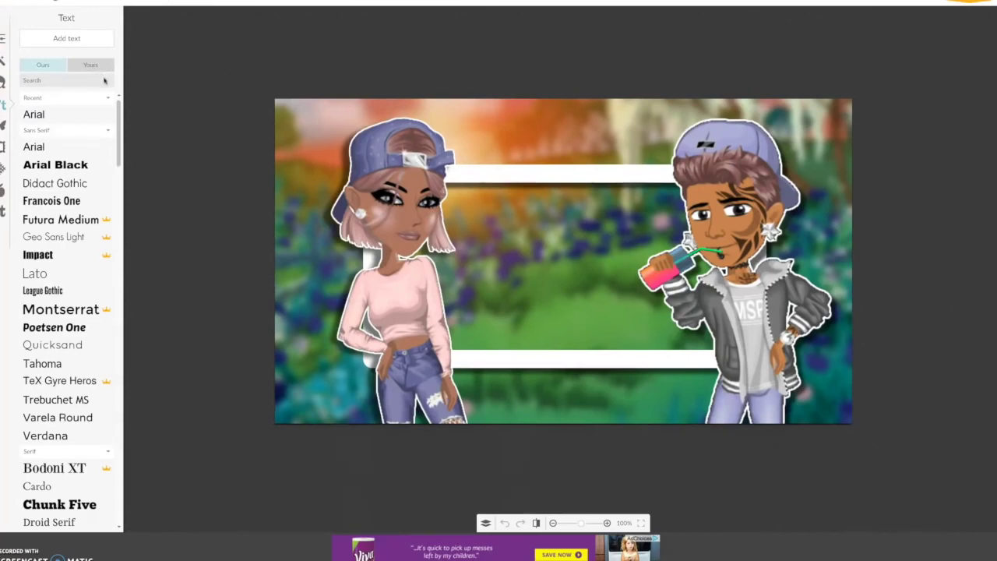
left_click(100, 67)
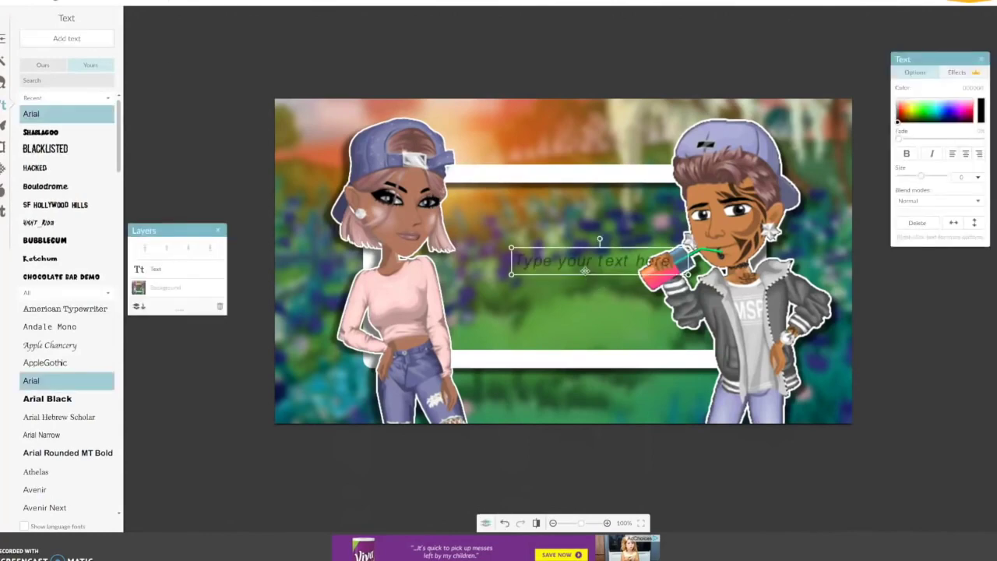
left_click(585, 268)
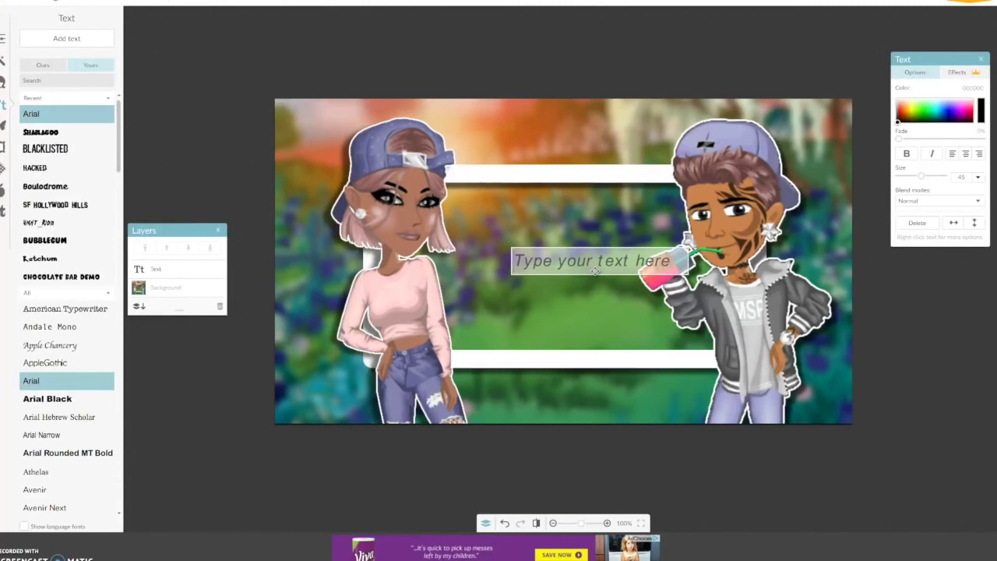
type("HOW TO")
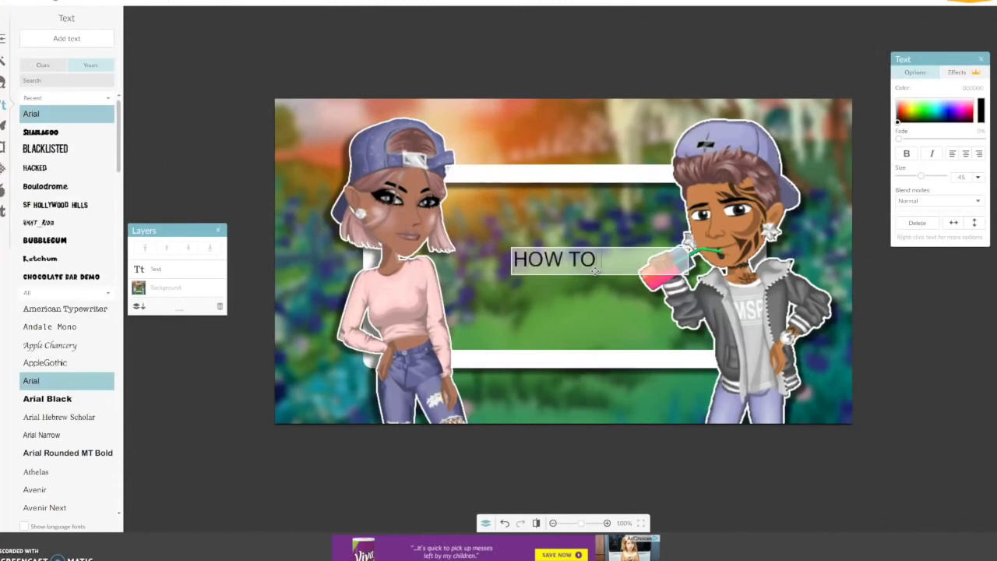
type(" MAKE")
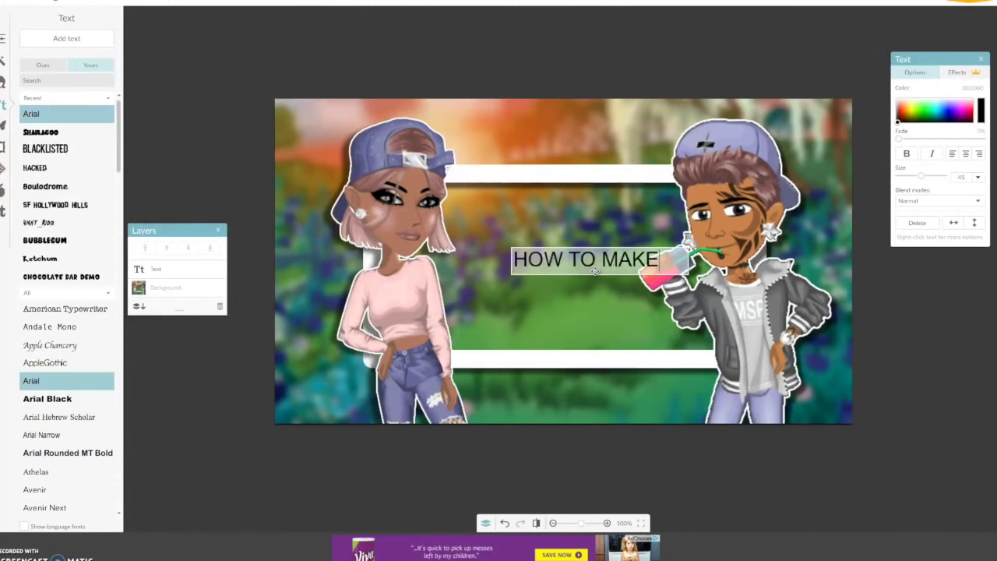
Move the HOW TO MAKE text up inside the white frame and style it in a heavy cartoon font, near-black, size 68 and partly faded.
left_click(601, 260)
left_click_drag(604, 259, 576, 217)
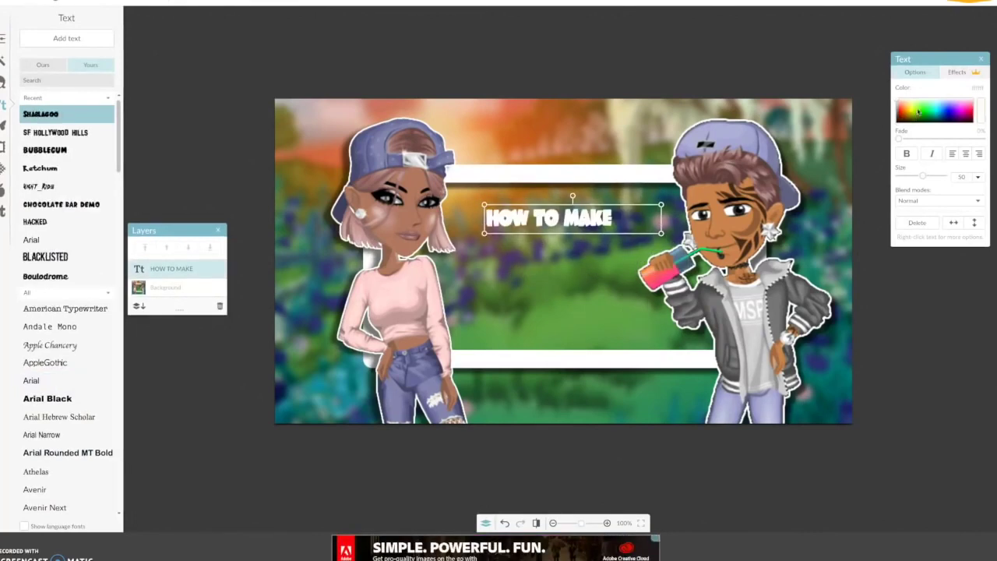
left_click_drag(899, 112, 887, 132)
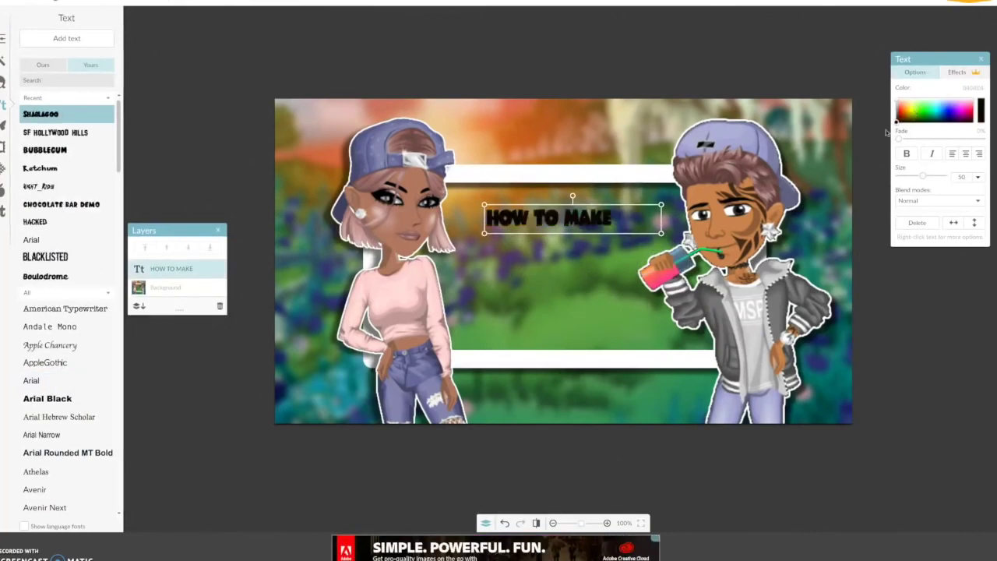
left_click_drag(661, 234, 723, 241)
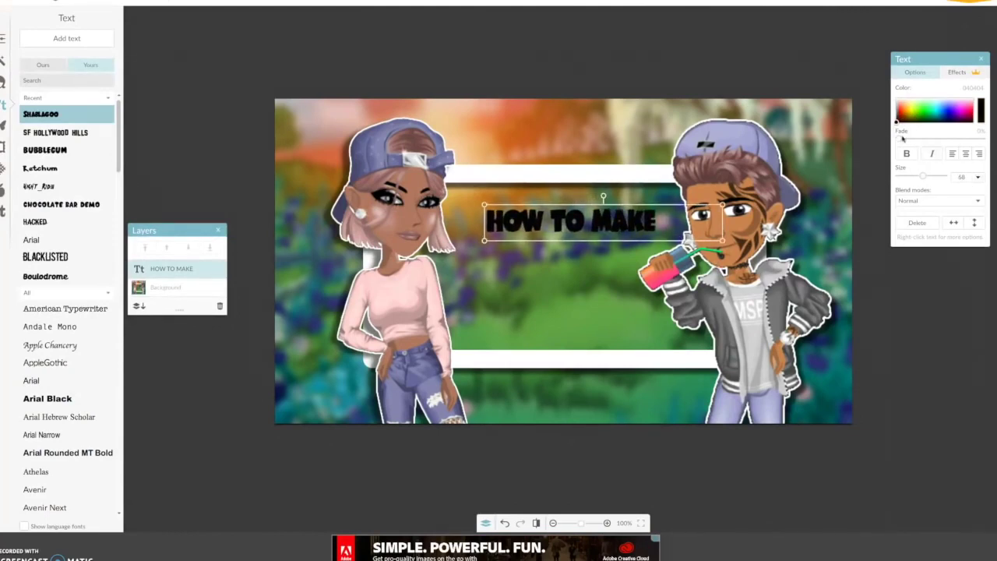
left_click_drag(902, 139, 936, 139)
Add a second text box just below the HOW TO MAKE line.
left_click(66, 38)
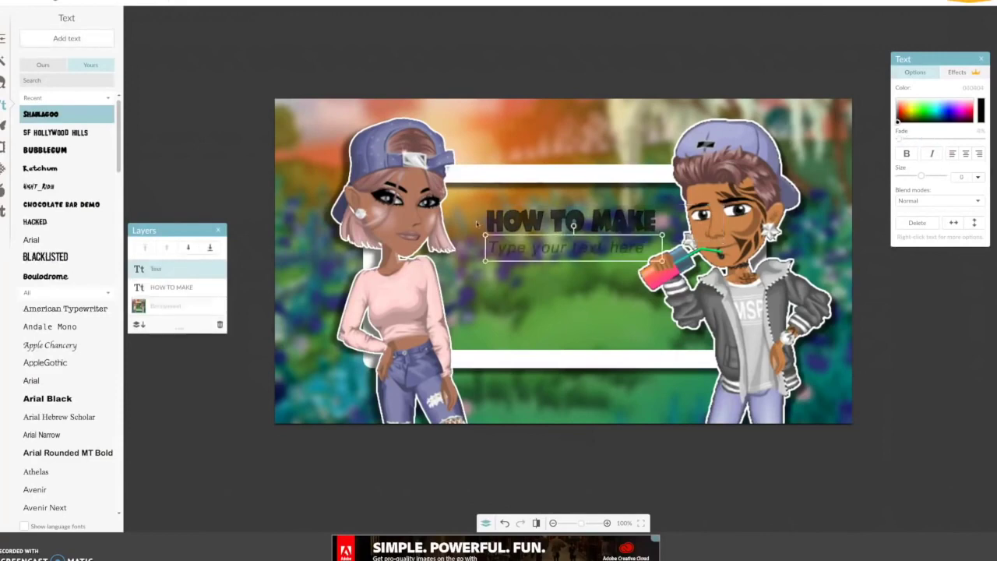